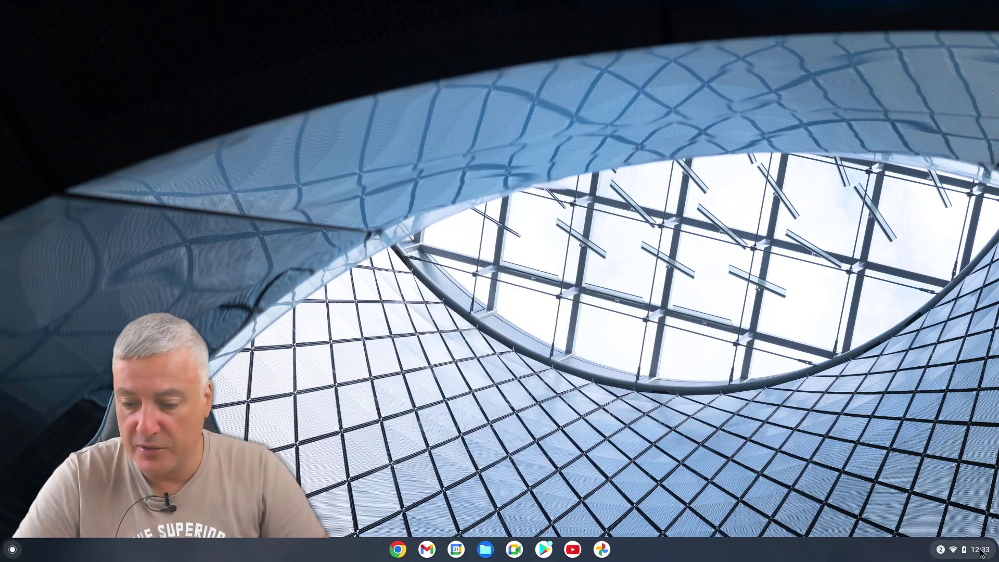
Step: Open Settings from the quick settings panel and go to Advanced › Developers
click(973, 550)
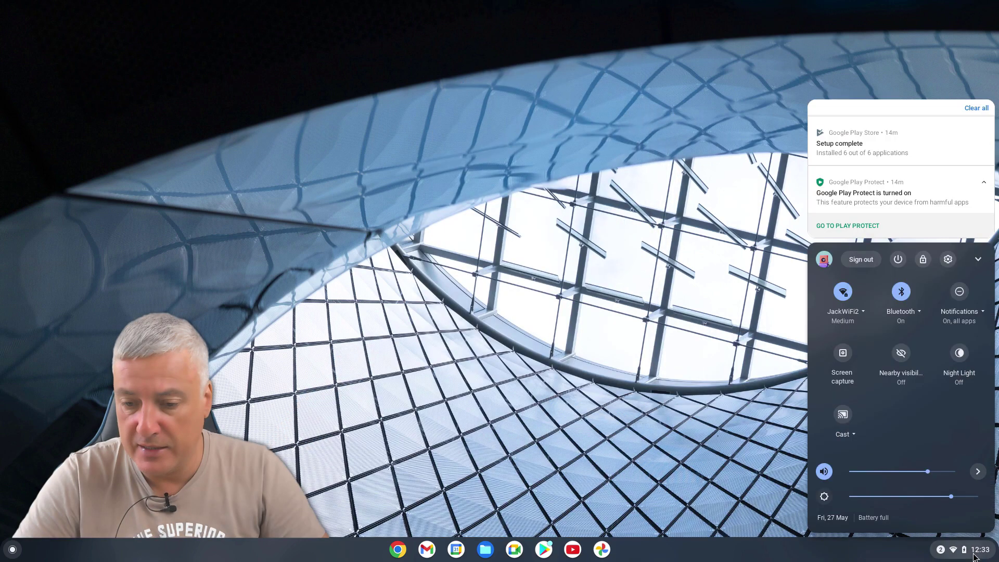
click(948, 259)
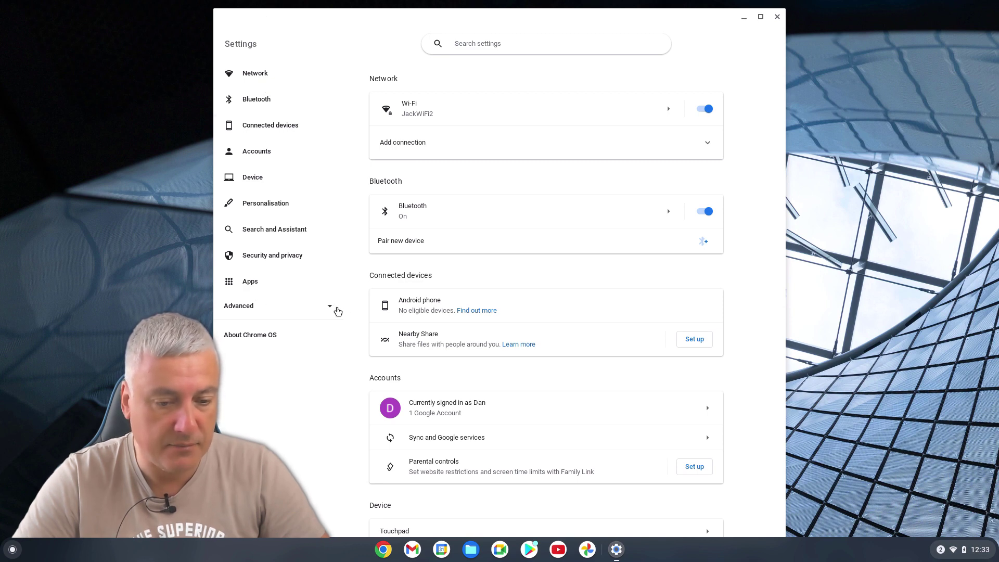
click(326, 310)
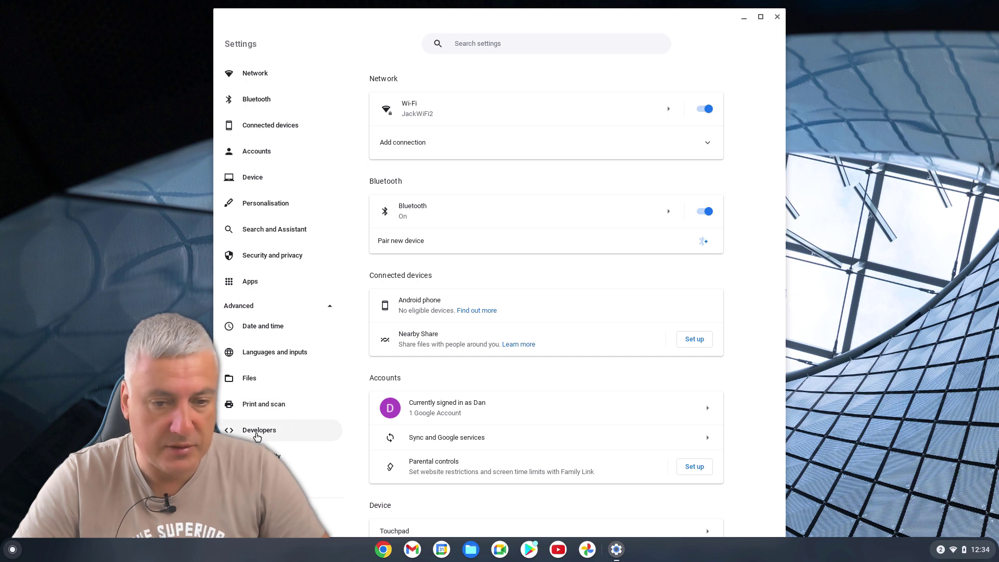
click(254, 436)
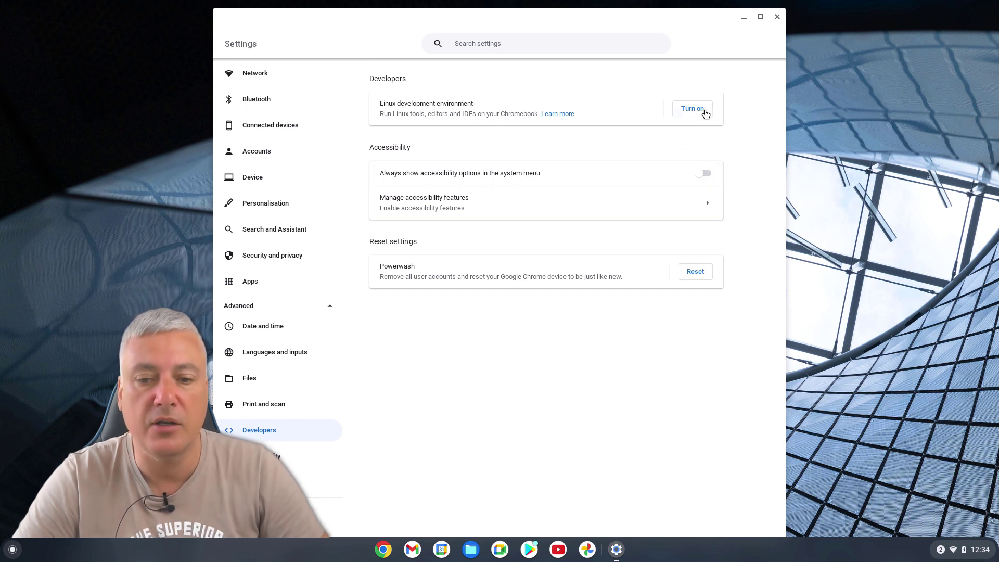
Step: Turn on the Linux development environment and continue to the username and disk size step
click(692, 109)
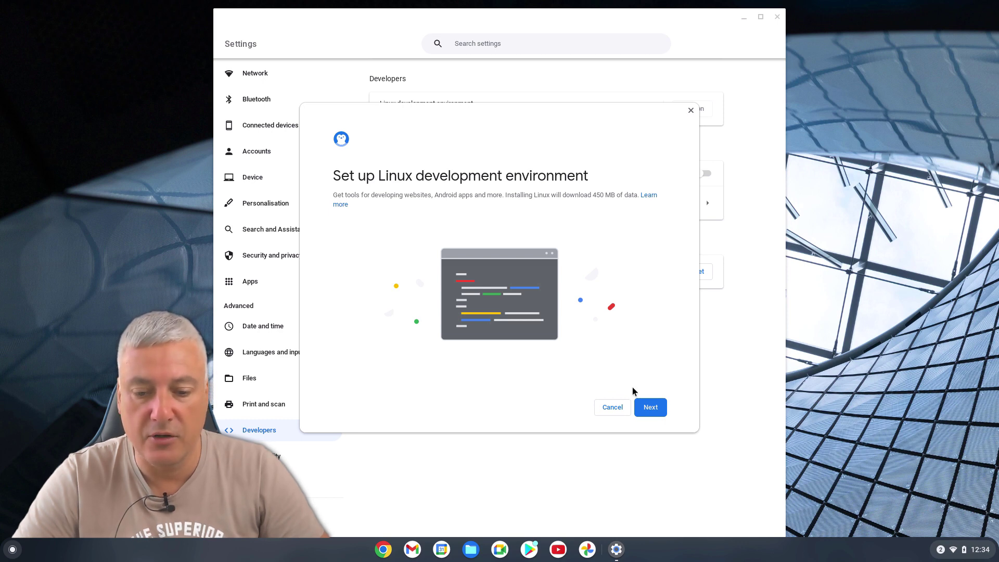
click(649, 408)
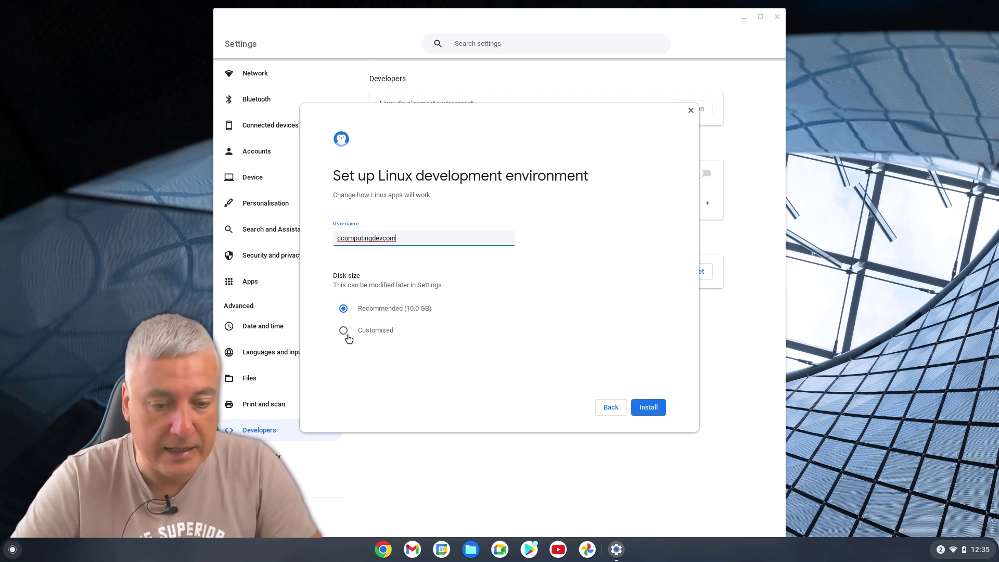
Step: Choose a customised Linux disk size of 100 GB and start the installation
click(343, 331)
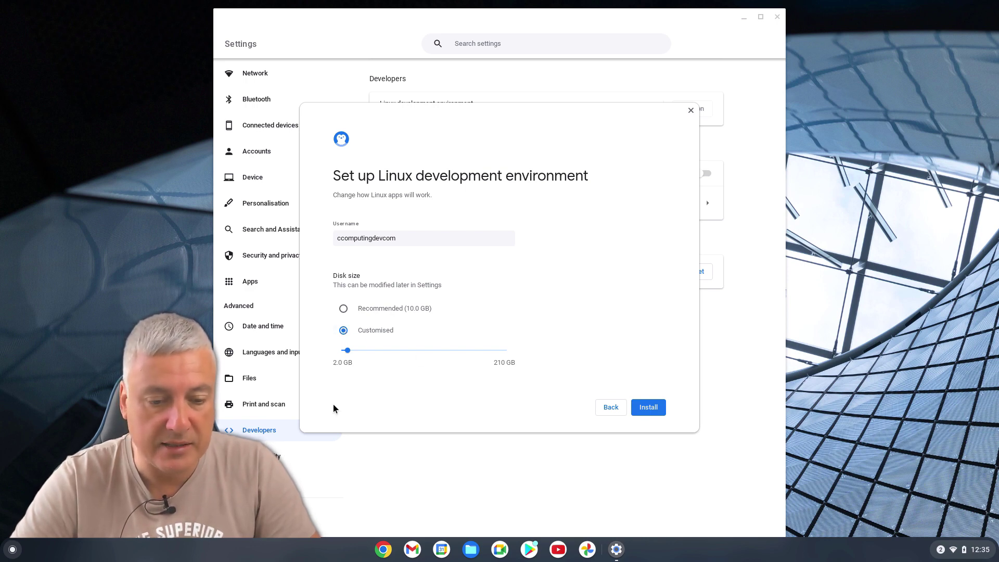
mouse_move(347, 351)
drag(347, 351, 417, 351)
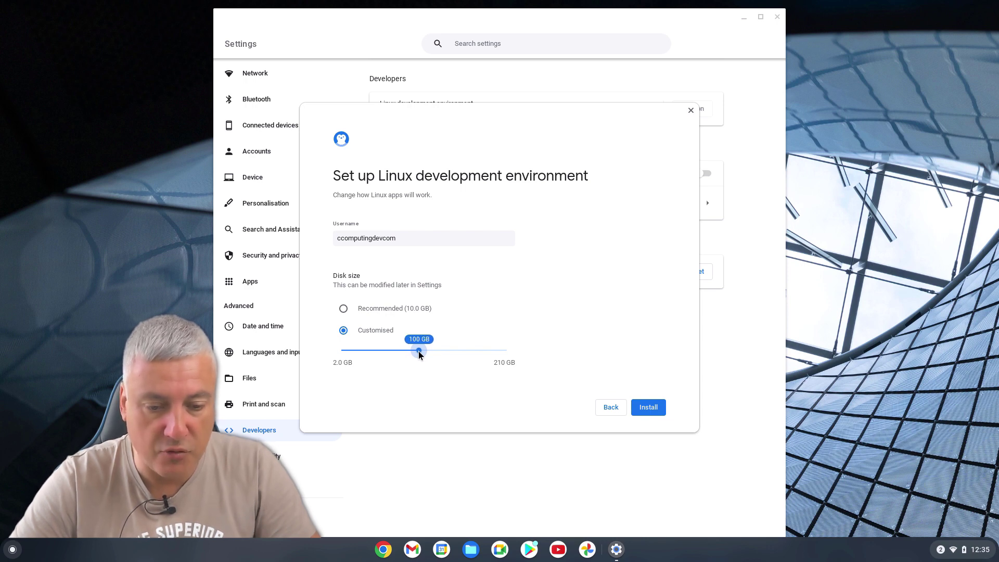
drag(419, 351, 419, 351)
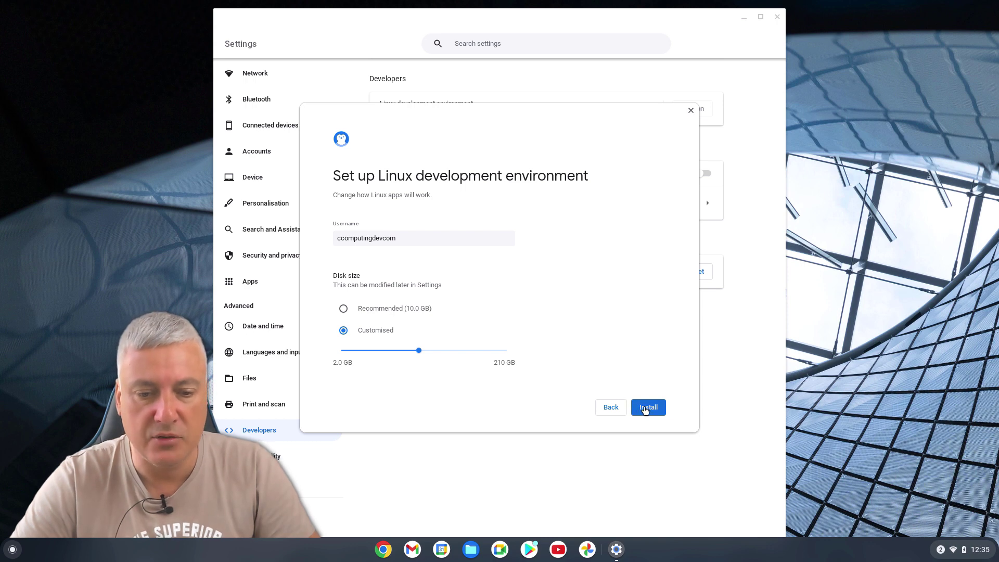
click(645, 410)
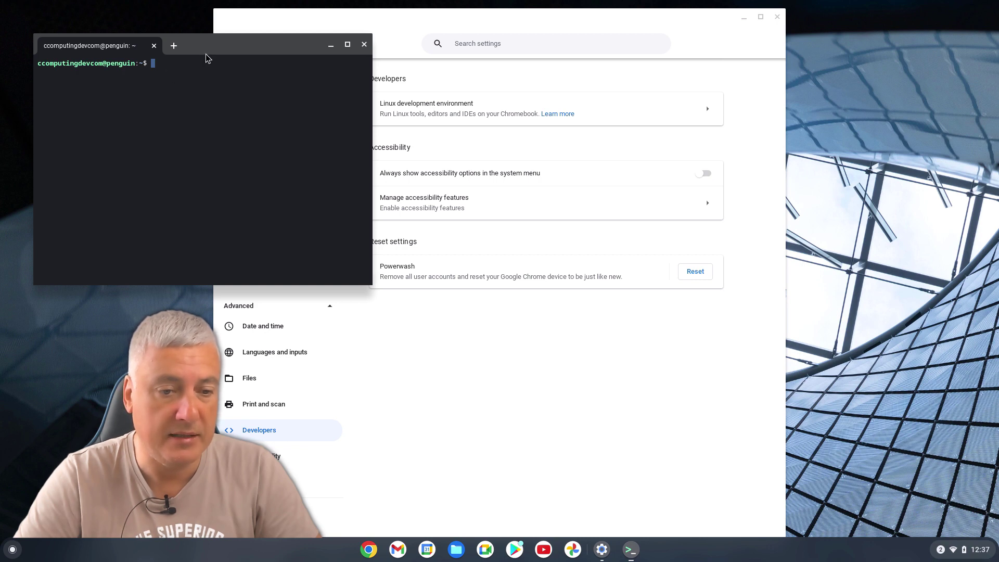
Step: Move the terminal window to the screen centre and pin Terminal to the shelf
drag(214, 46, 483, 189)
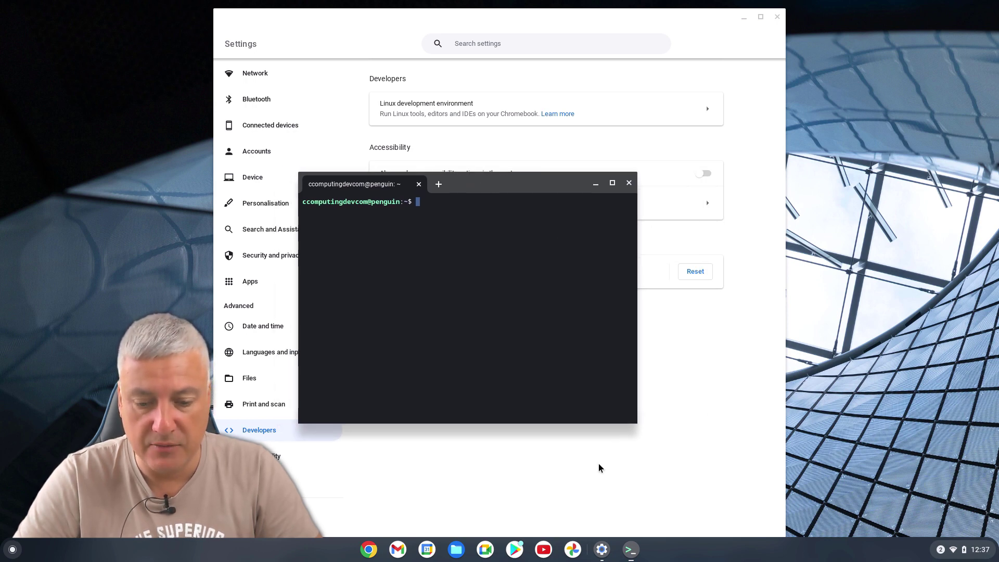
right_click(631, 551)
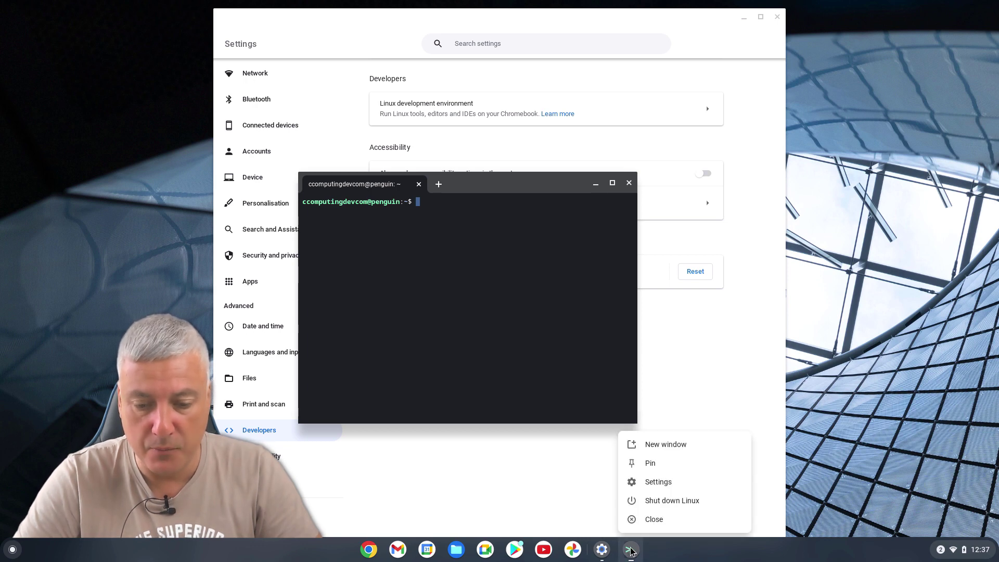
click(650, 464)
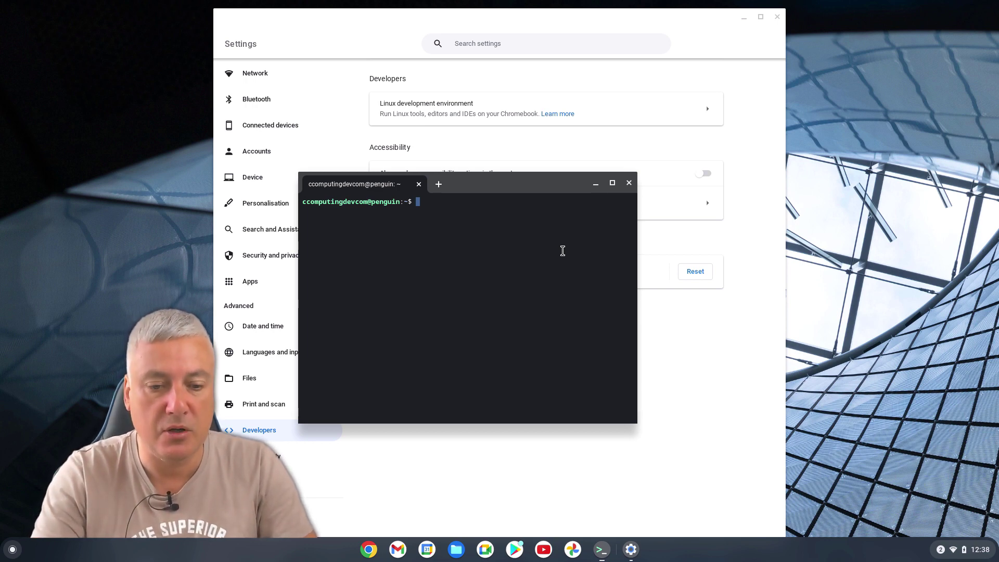
Step: Run sudo apt update to refresh the package lists, then launch the Files app
text(do )
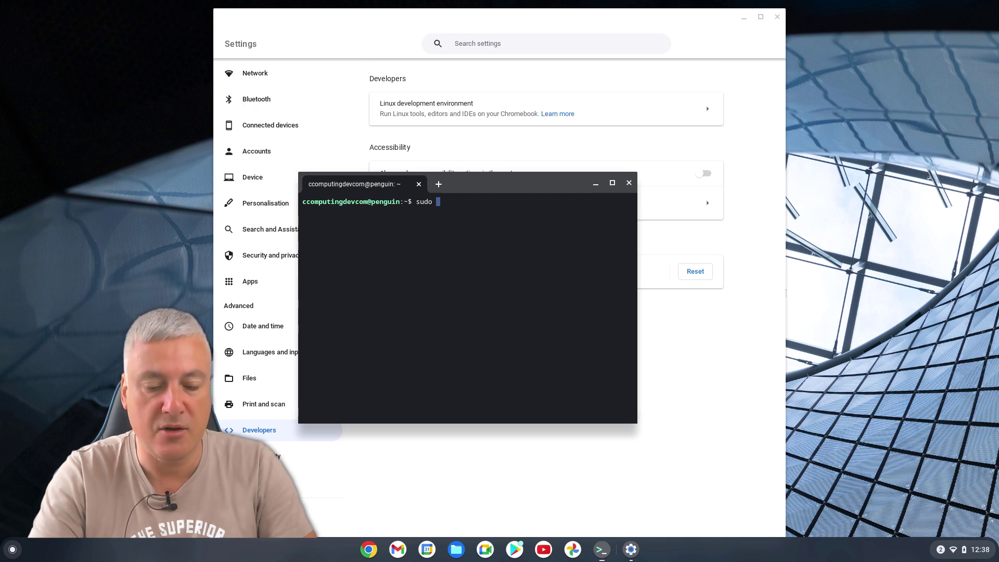
text(apt update)
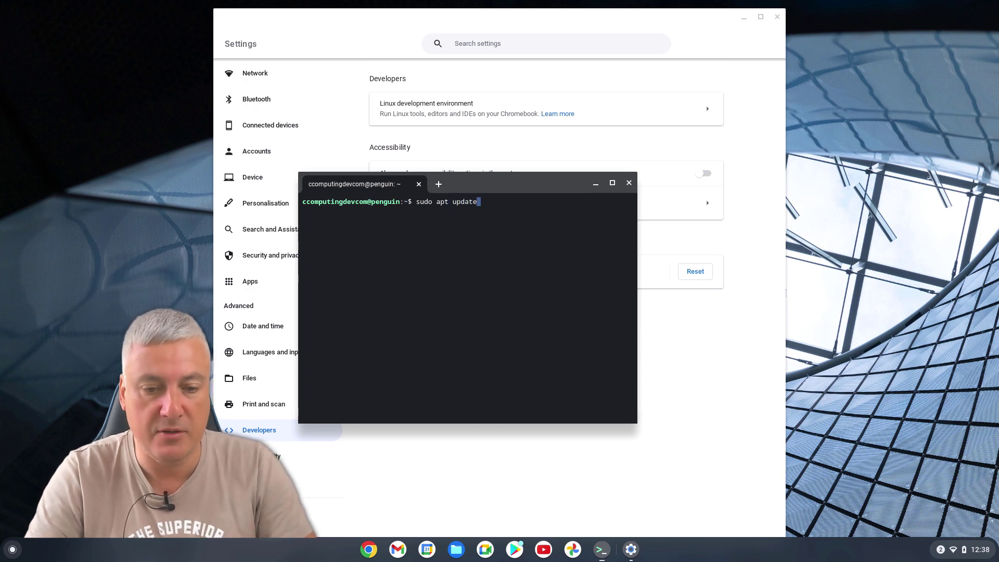
key(Return)
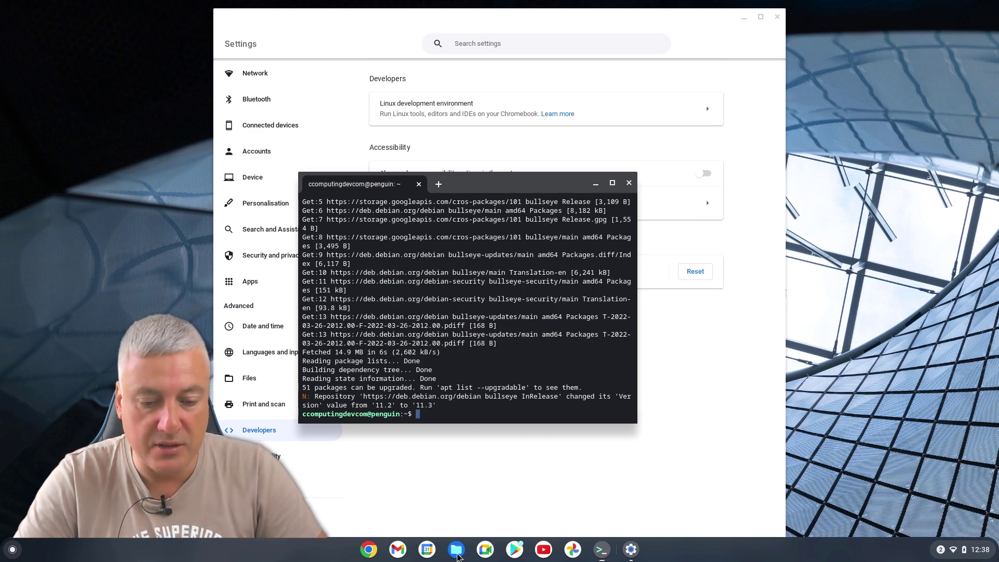
click(457, 555)
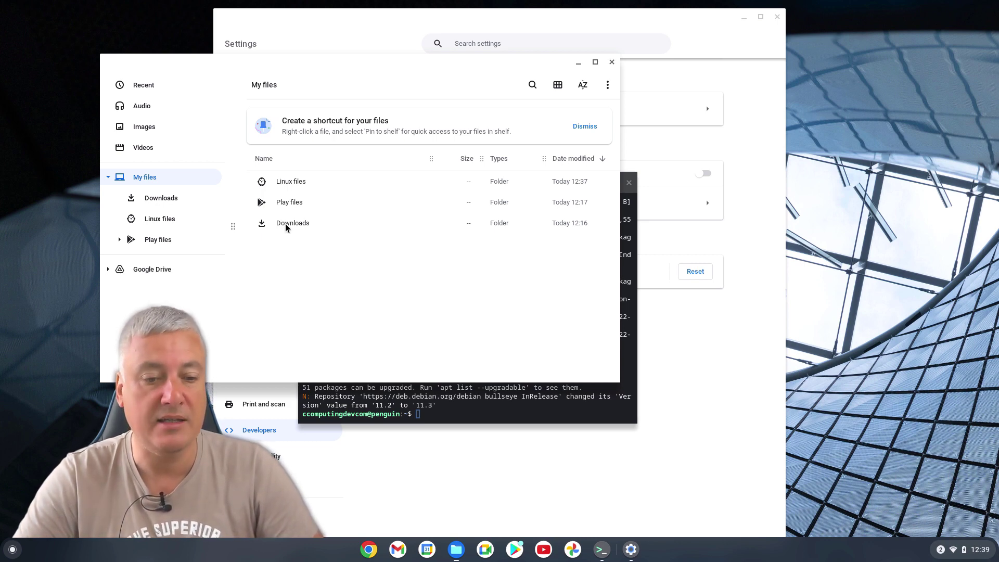
Step: Browse the Linux files folder from the sidebar, then switch to the empty Downloads folder
click(163, 227)
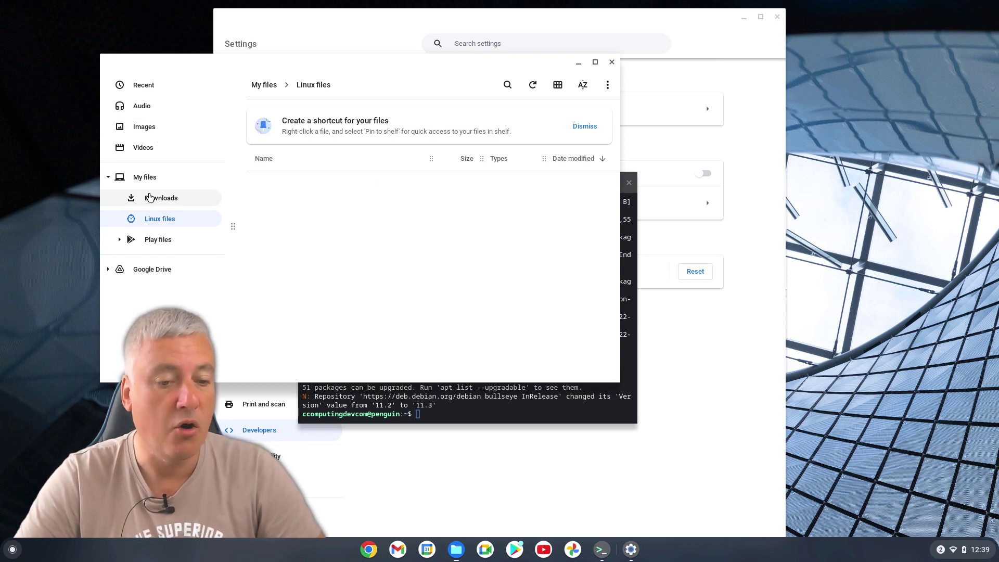
click(164, 203)
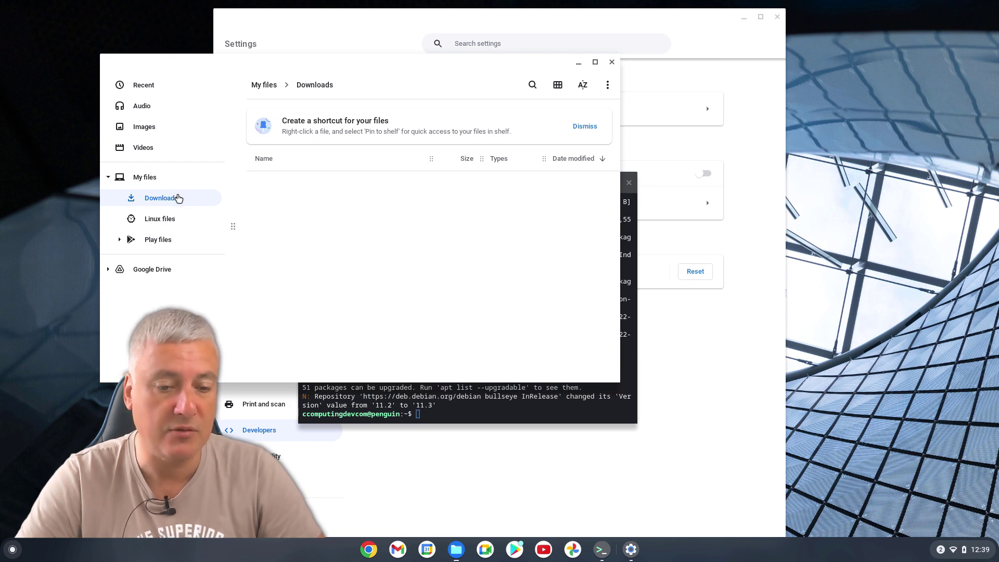
Step: Create a new folder named LinuxShare in Downloads and share it with Linux
right_click(328, 209)
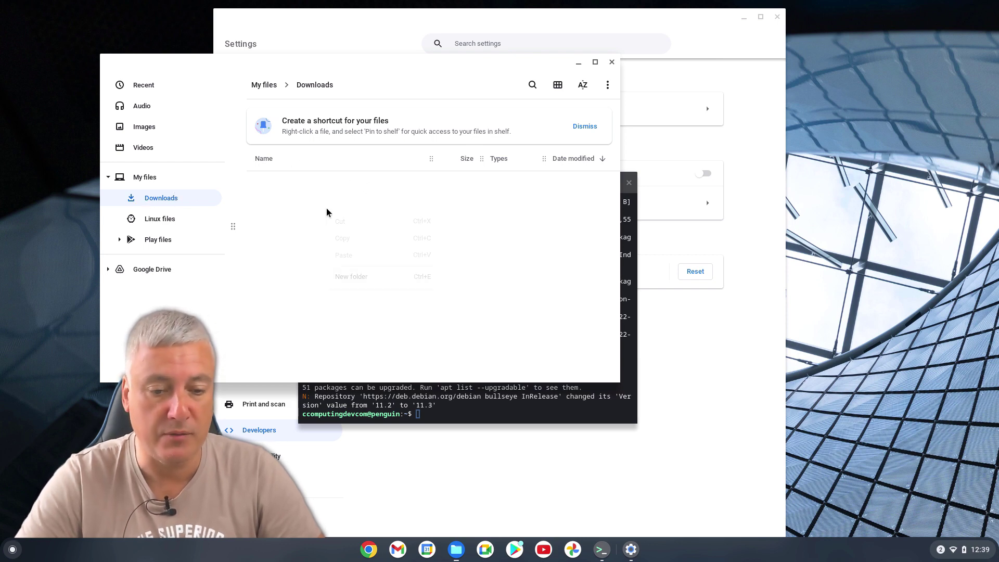
click(383, 278)
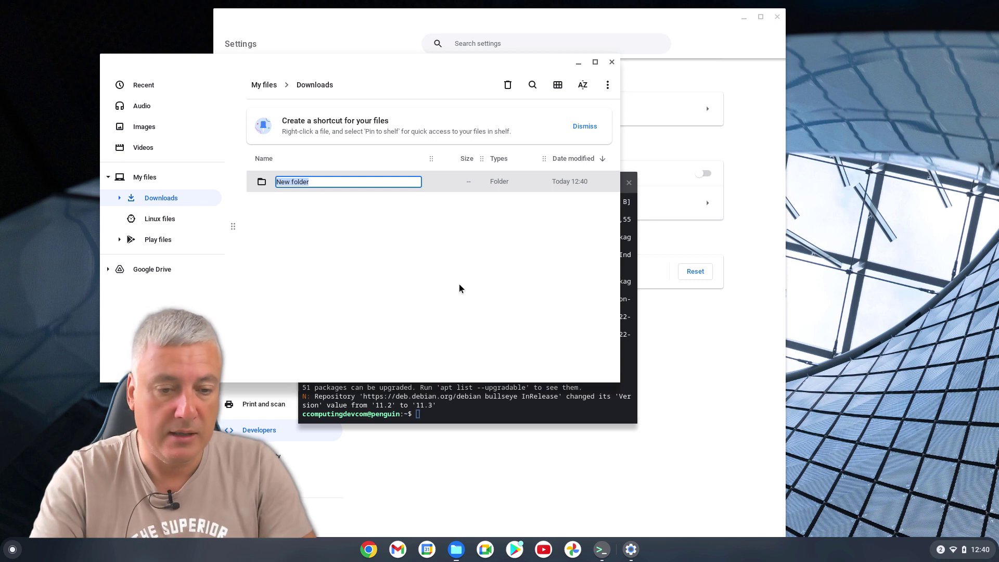
text(Linux)
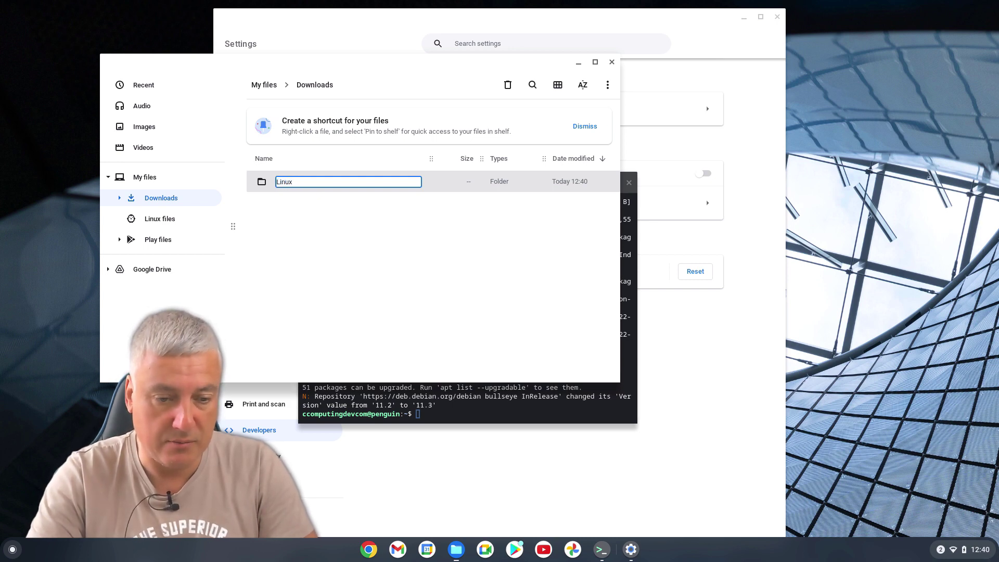
text(Share)
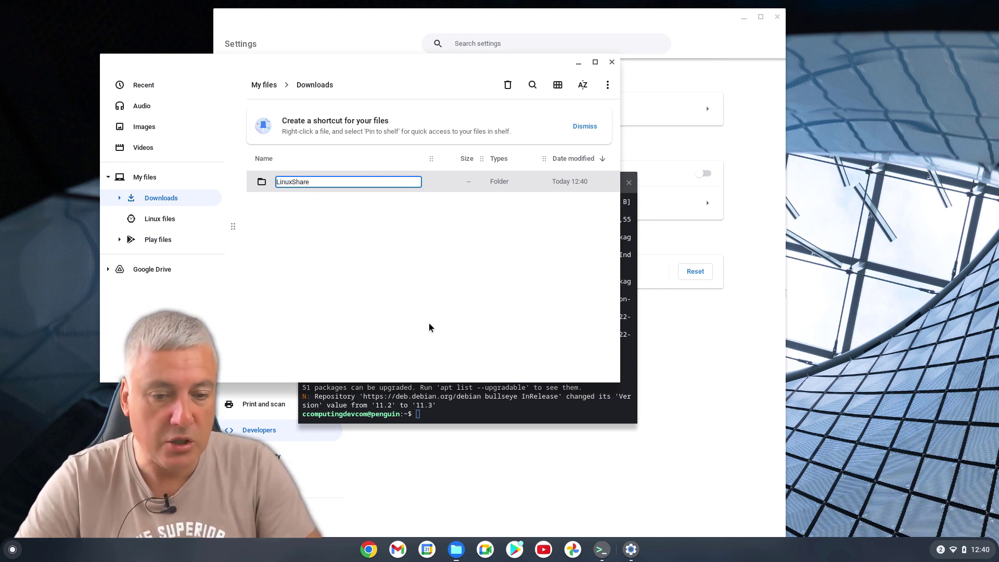
key(Return)
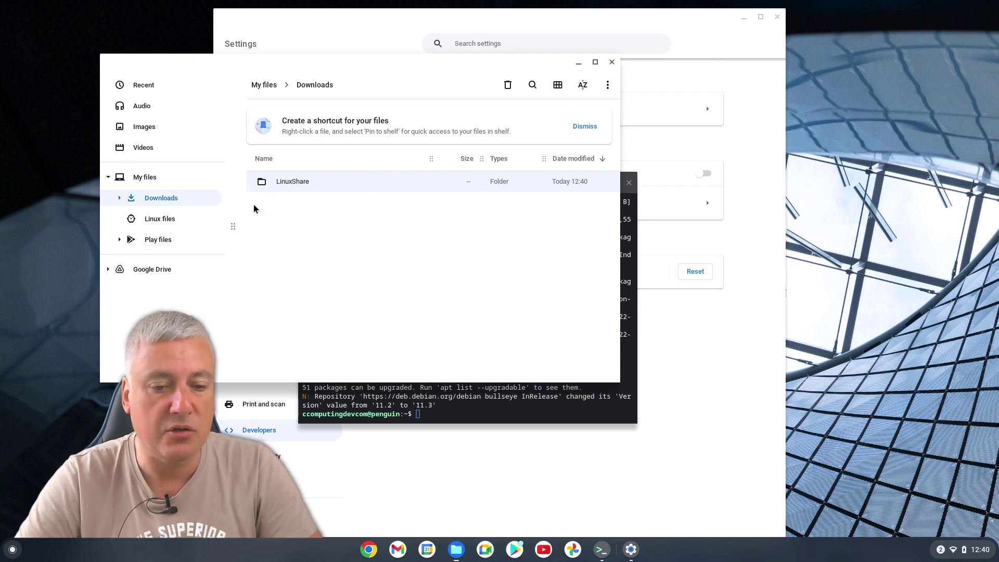
right_click(299, 184)
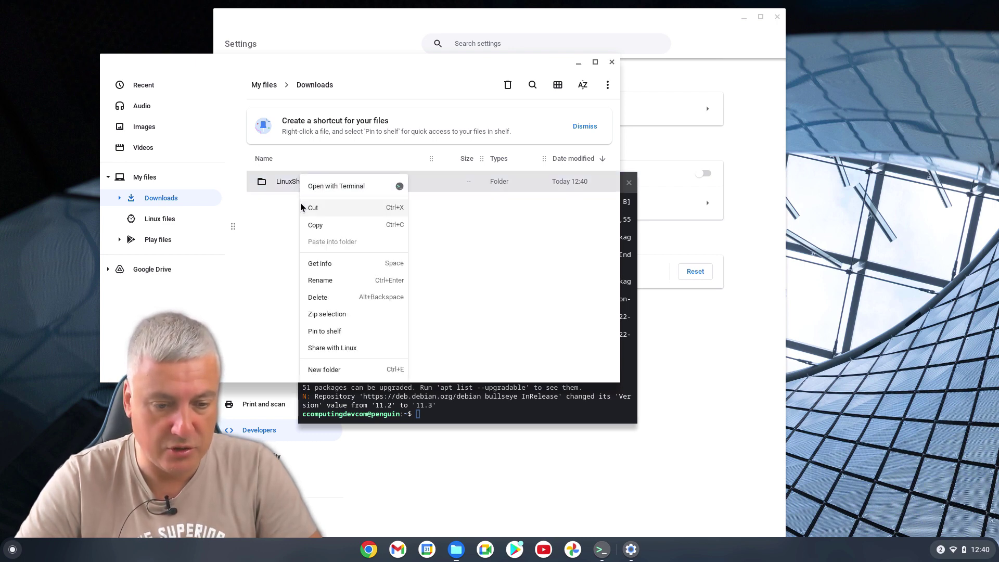
click(342, 349)
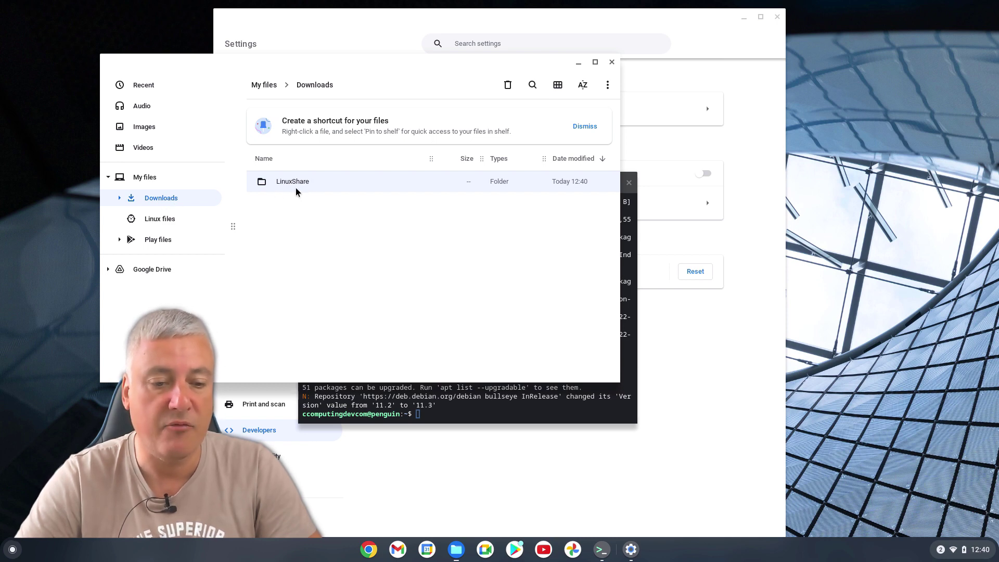
Step: Check Linux files, then share the Downloads folder with Linux
click(160, 219)
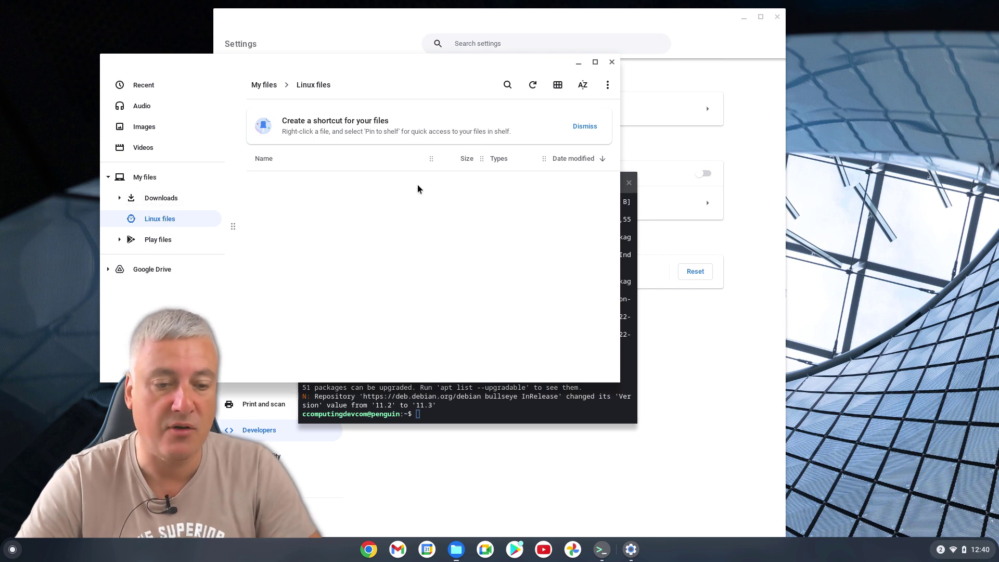
click(167, 196)
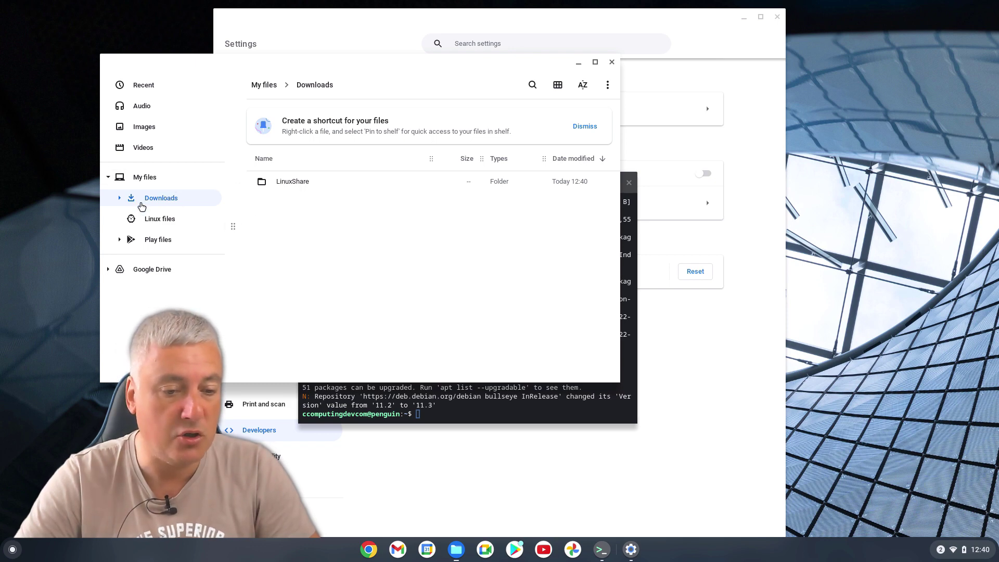
right_click(173, 199)
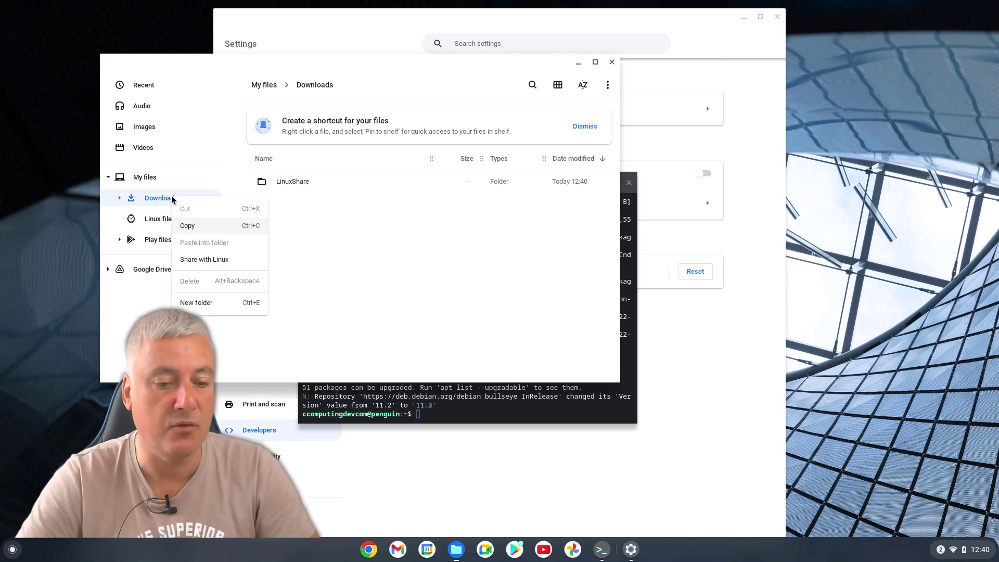
click(207, 260)
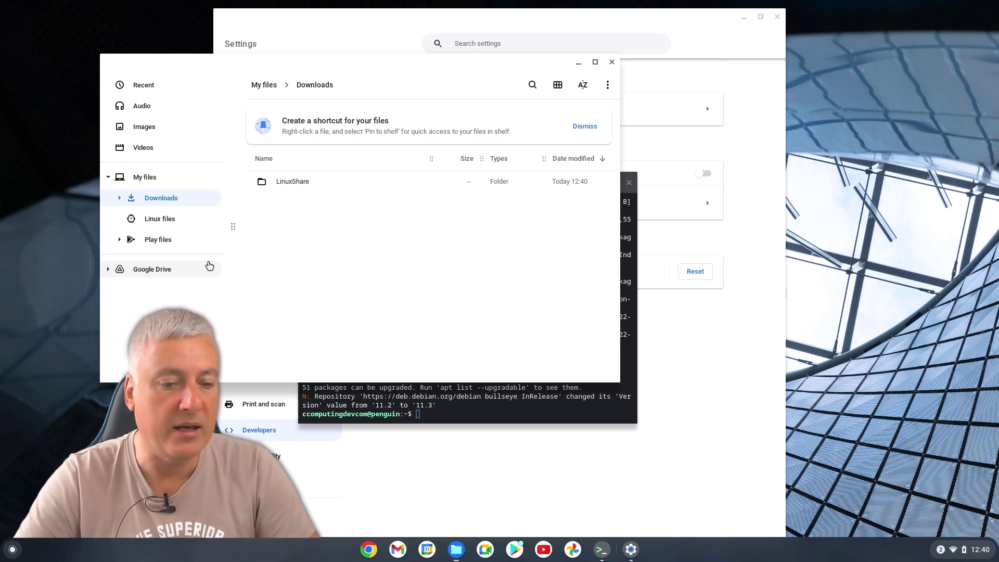
Step: Revisit Linux files and return to Downloads, opening and dismissing its options menu
click(164, 218)
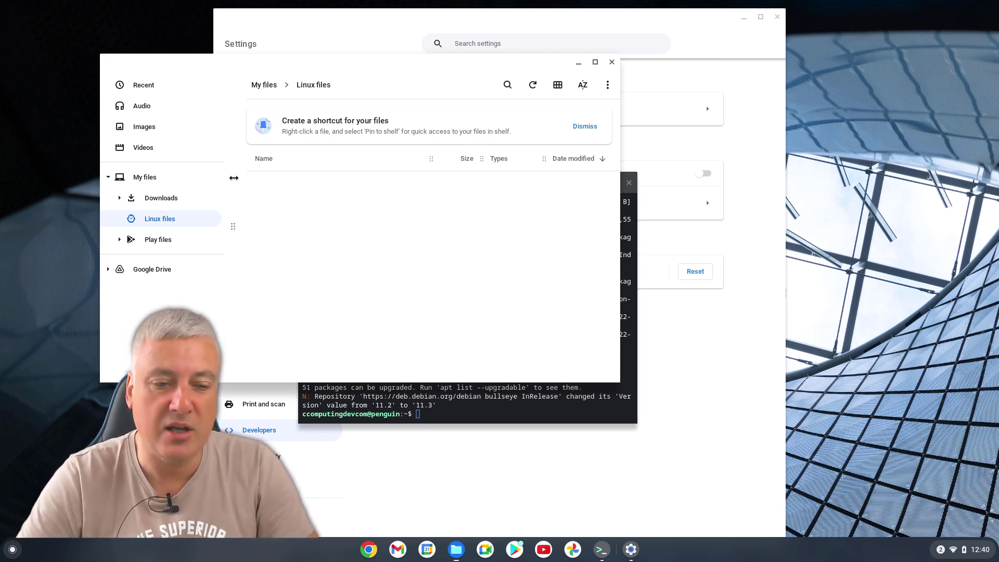
click(175, 205)
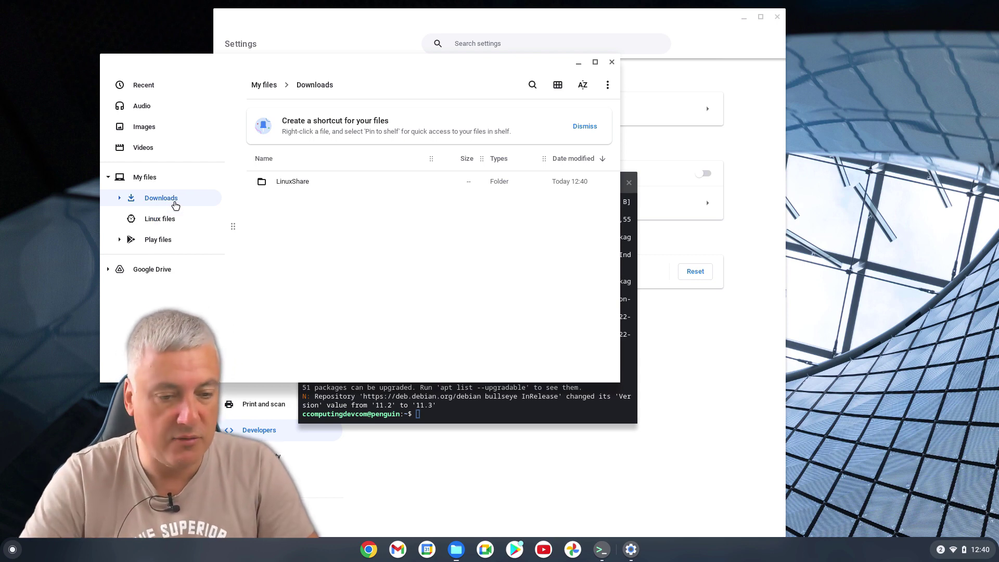
right_click(176, 205)
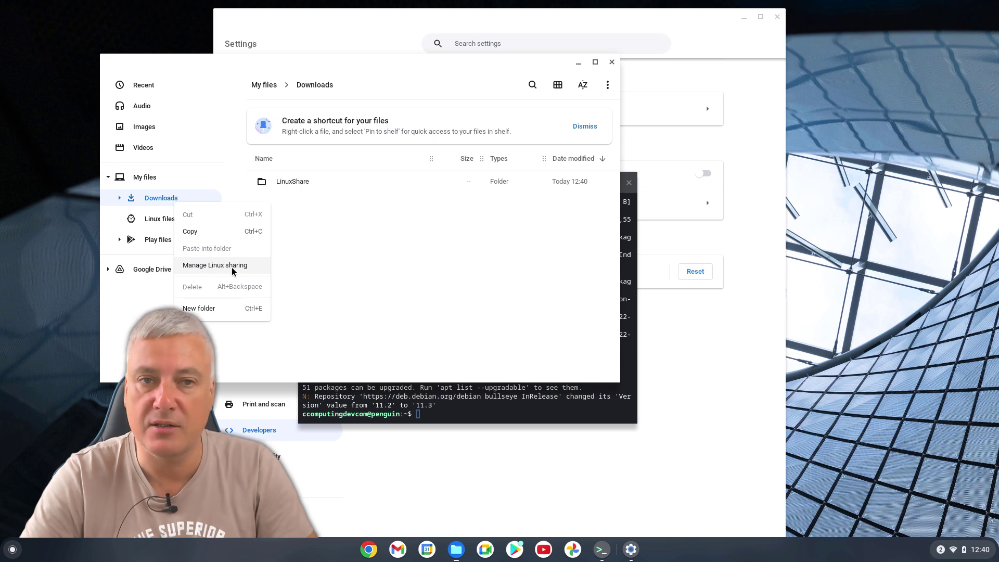
click(380, 226)
Step: Remove My files › Downloads under Manage Linux sharing and close Settings
right_click(289, 179)
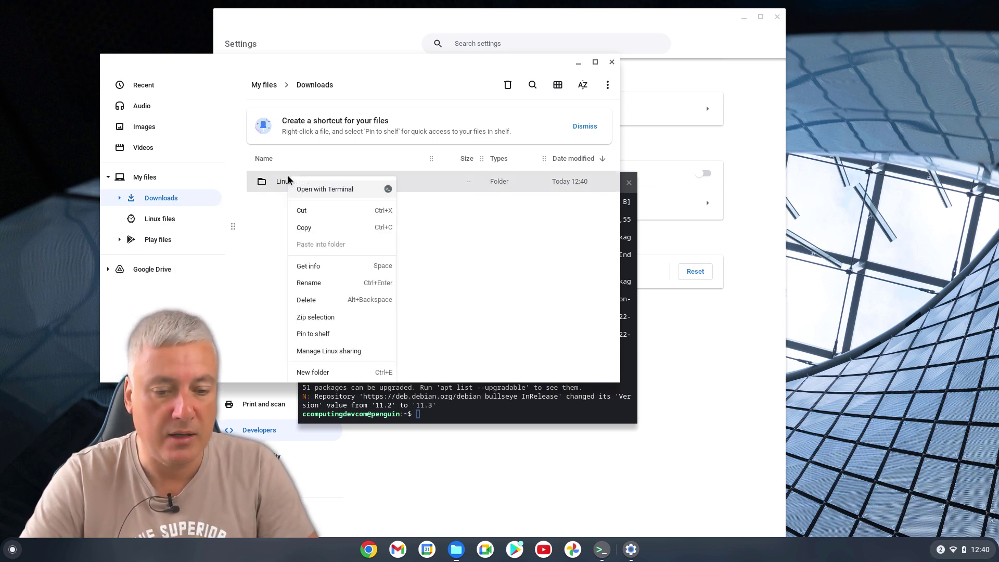
click(335, 352)
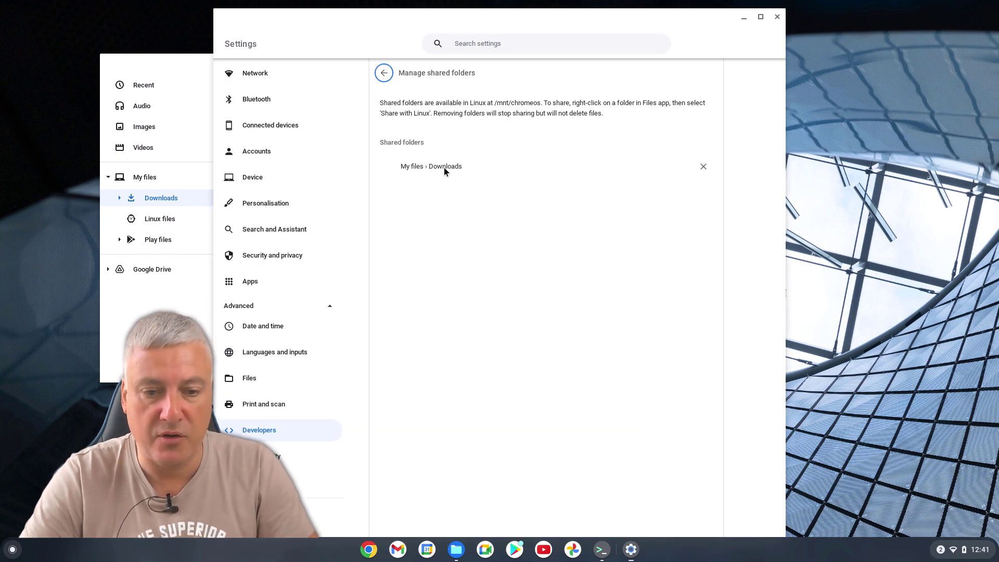
click(703, 165)
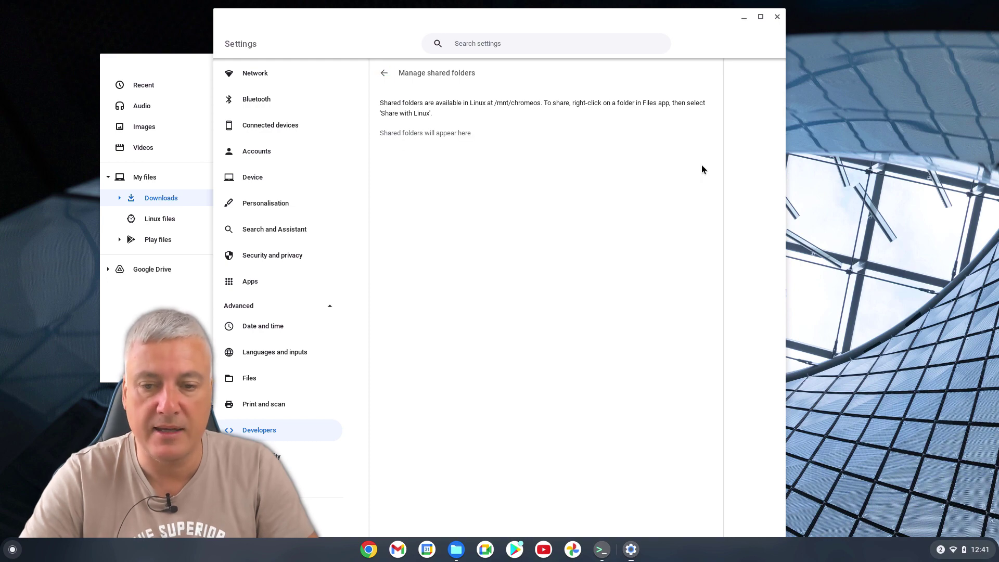
click(777, 17)
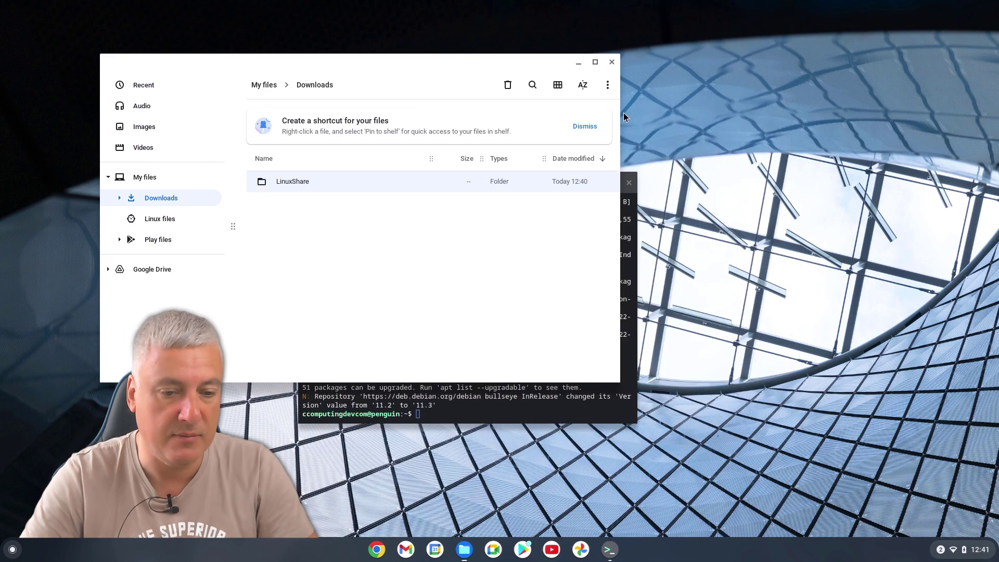
right_click(295, 181)
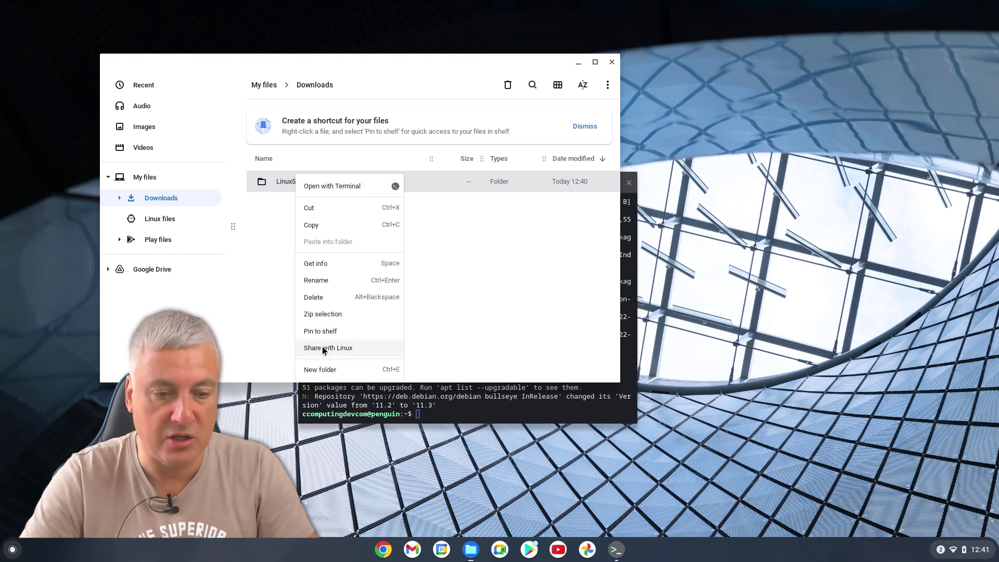
Step: Dismiss the LinuxShare menu, share Downloads with Linux again, and close Files
click(283, 258)
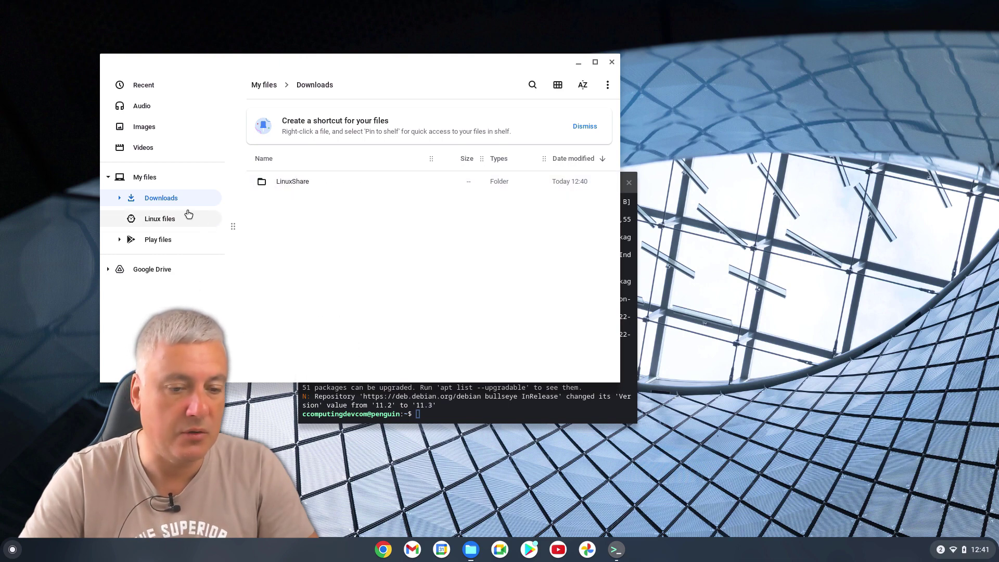
right_click(167, 200)
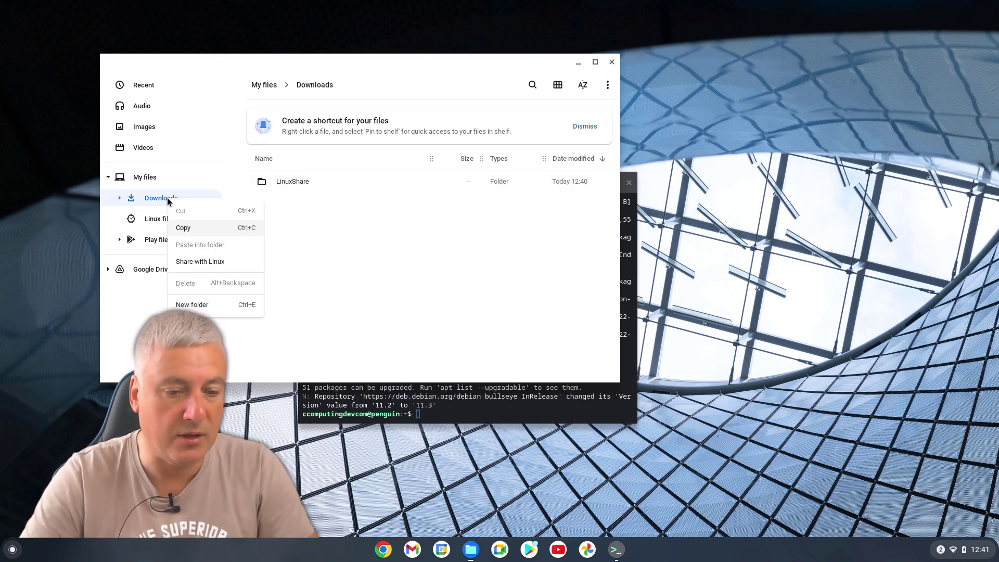
click(199, 260)
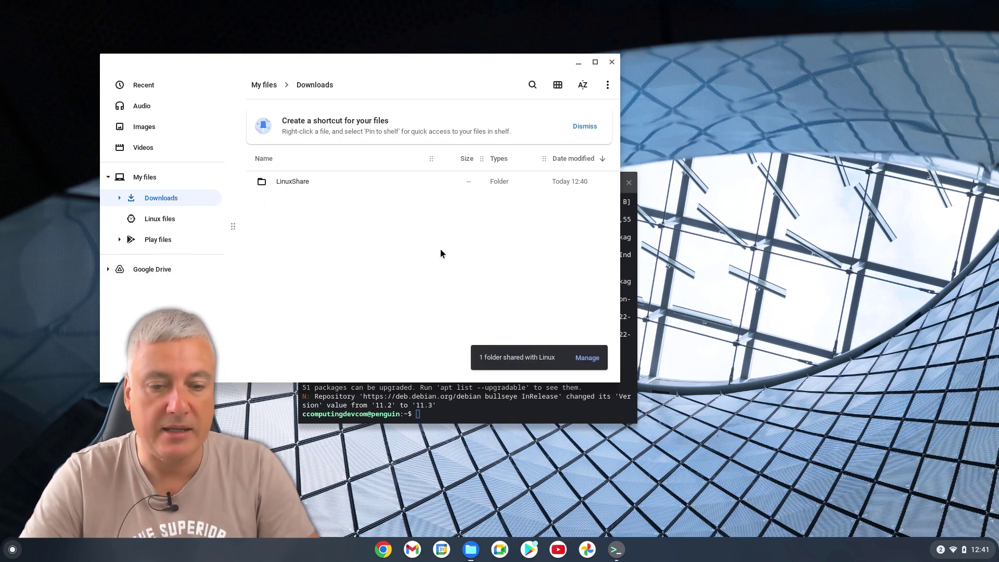
click(612, 66)
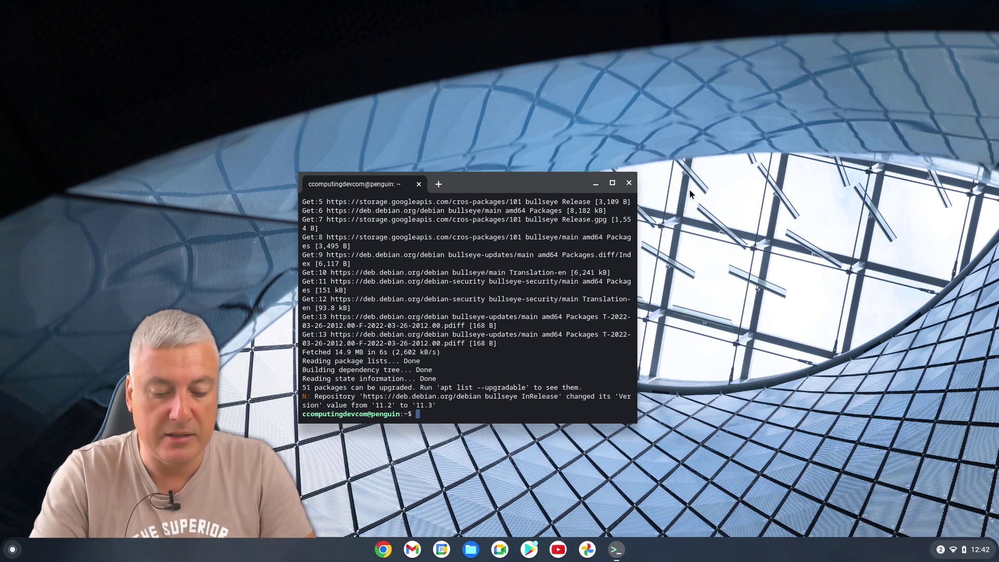
text(sudo)
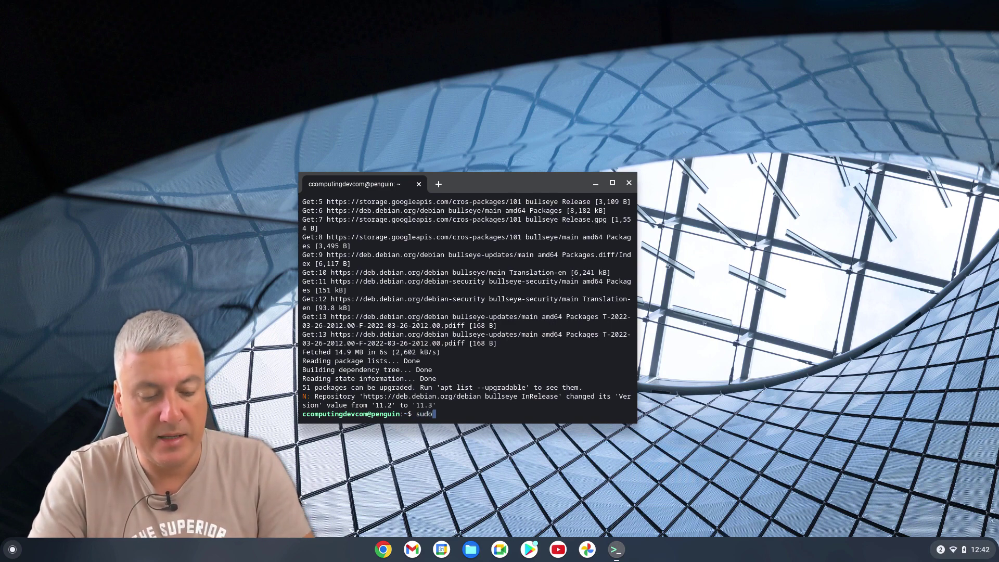
text( apt)
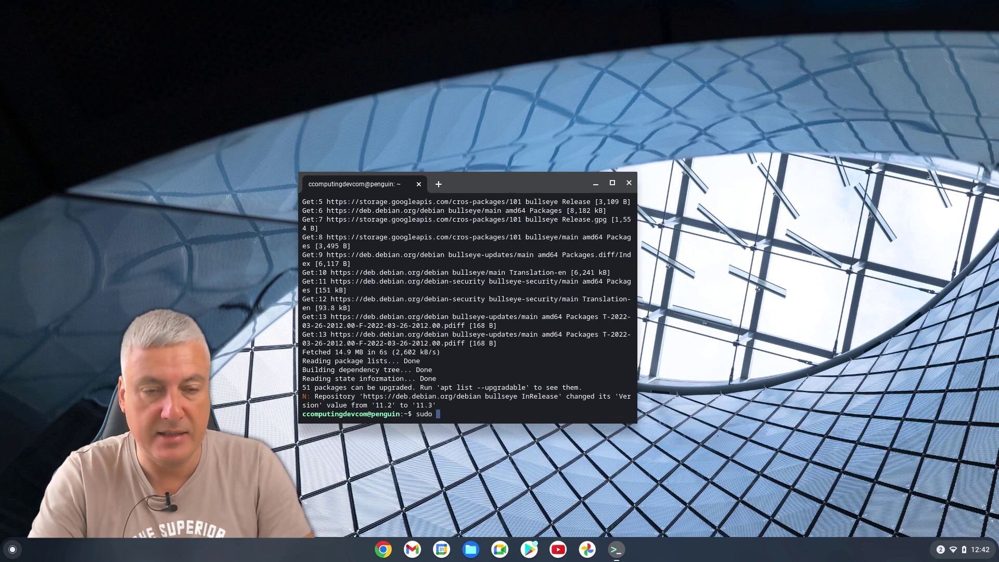
text( install)
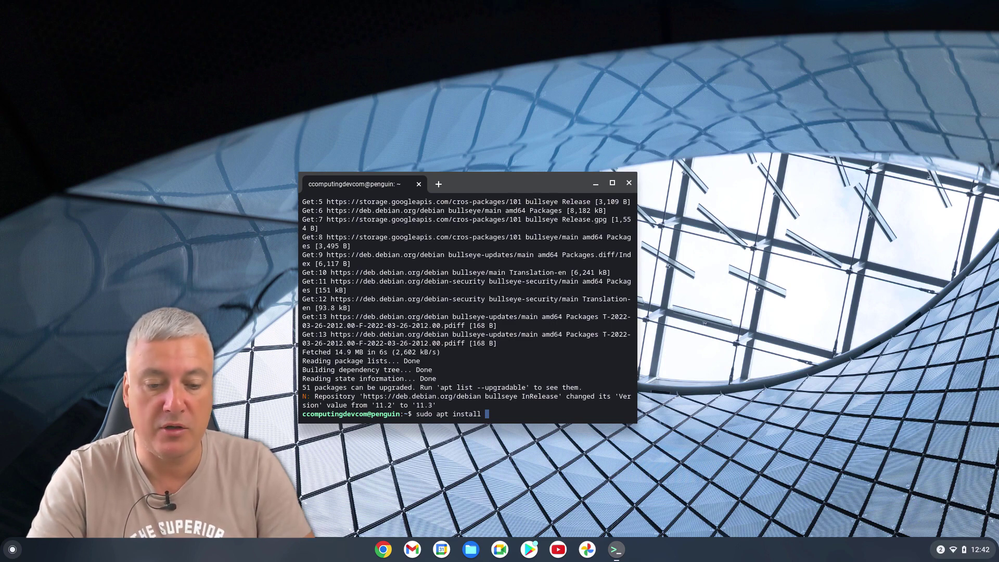
Step: Erase the half-typed install command from the prompt with Ctrl+U
key(ctrl+u)
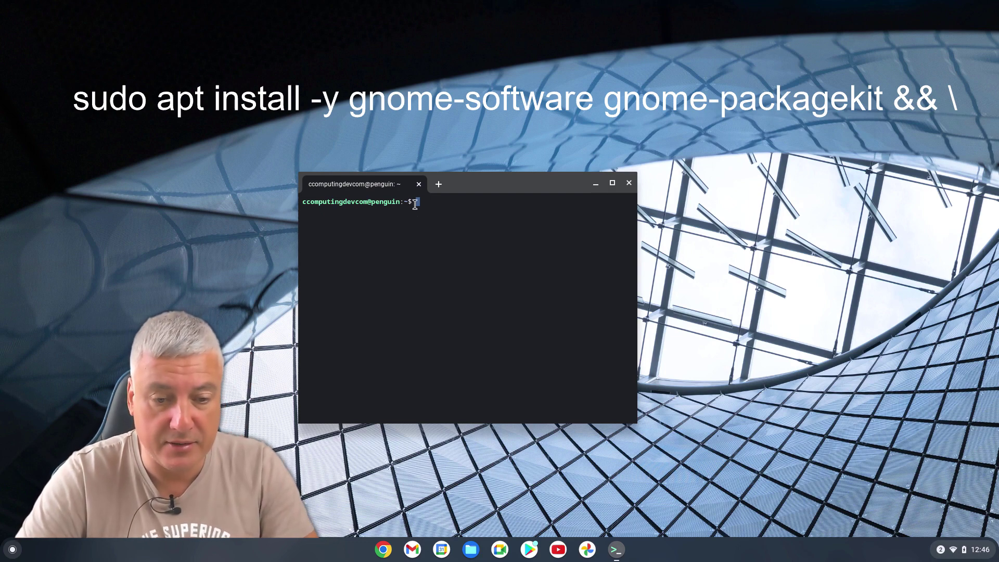
Step: Run 'sudo apt install -y gnome-software gnome-packagekit' chained with 'sudo apt update' in Terminal
text(sud)
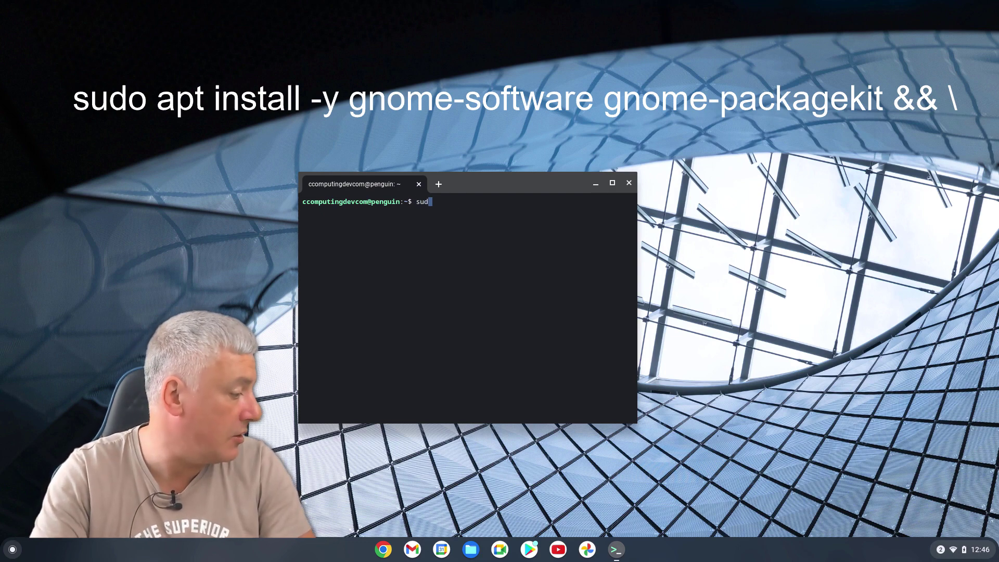
text(o apt install)
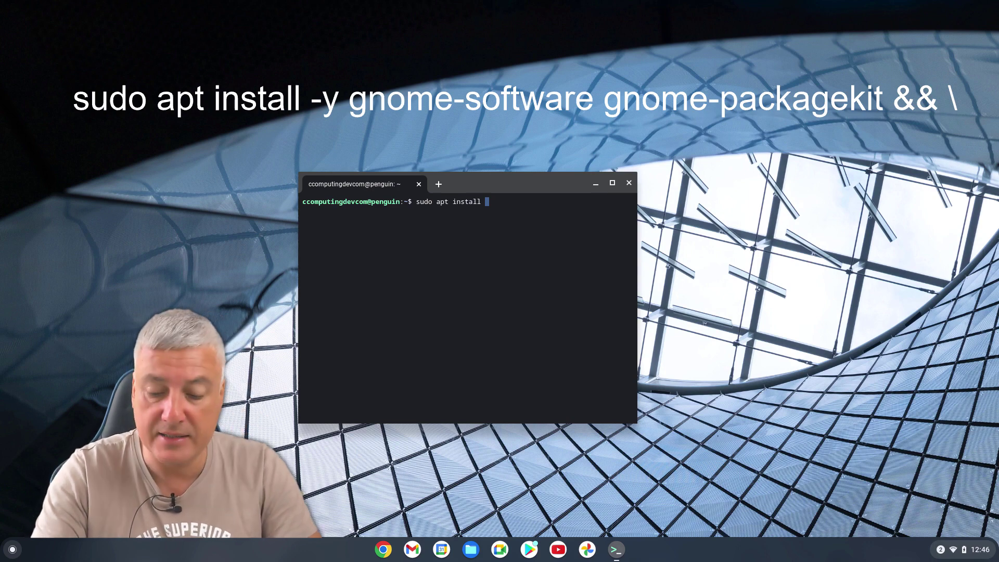
text(-y )
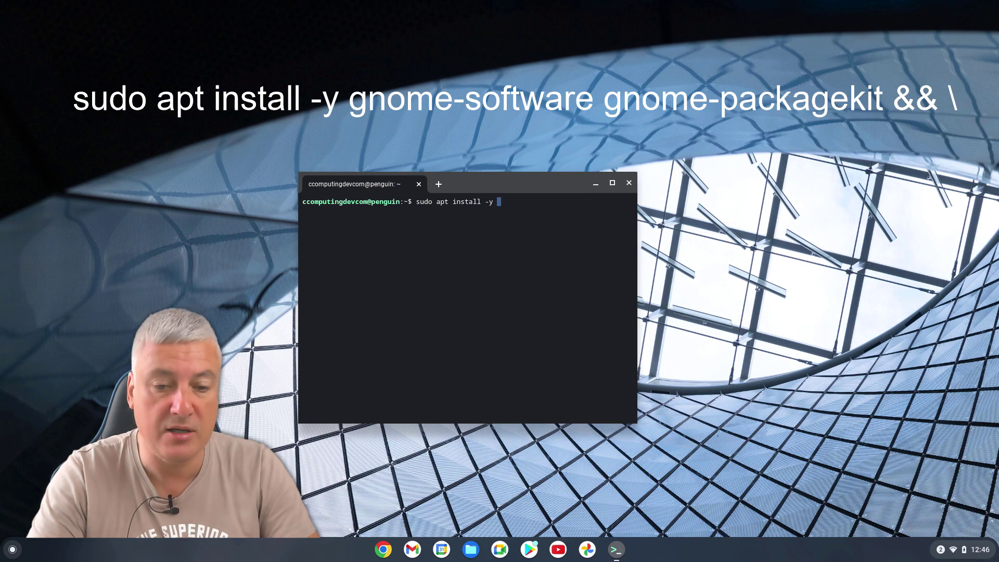
text(gnome)
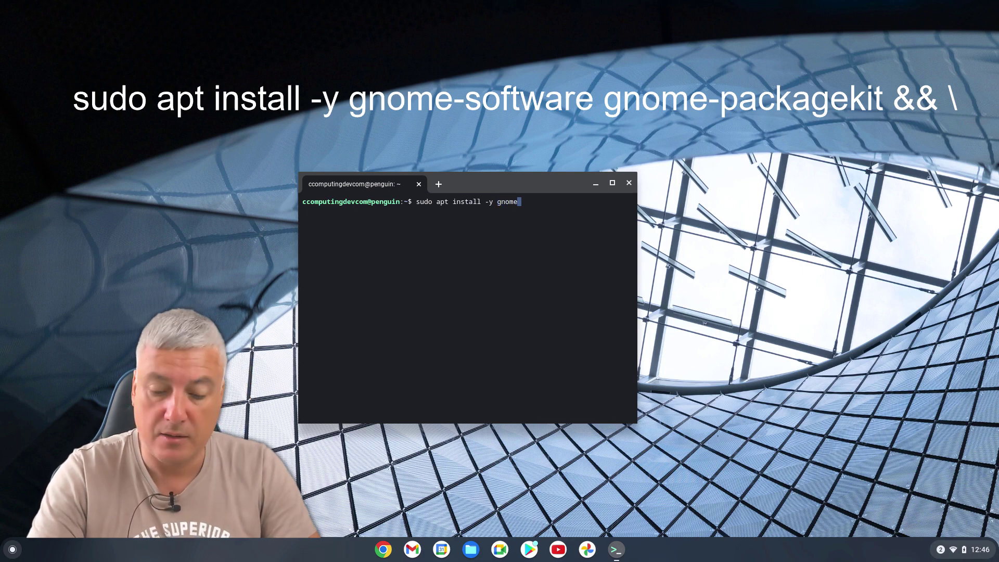
text(-software)
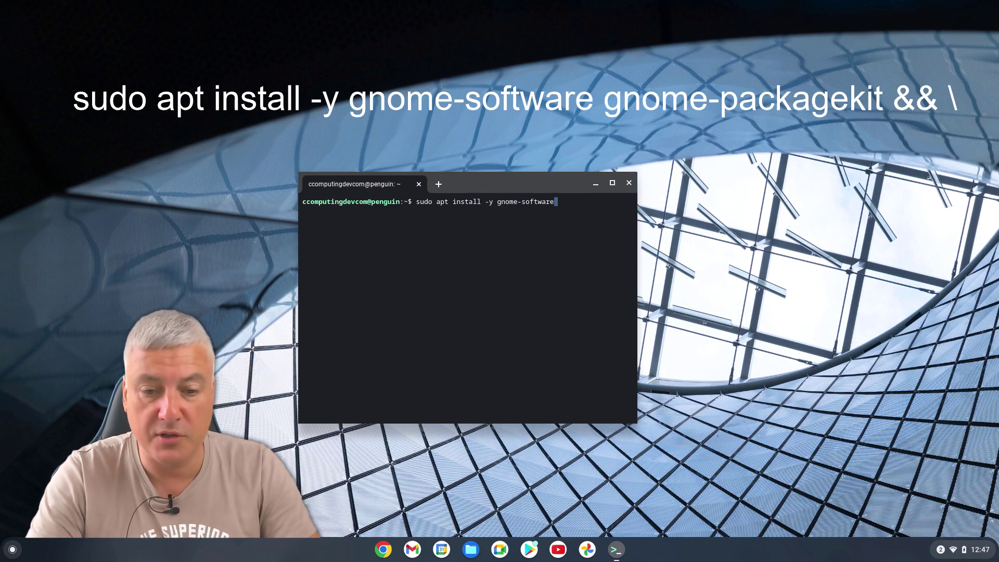
text( gnome)
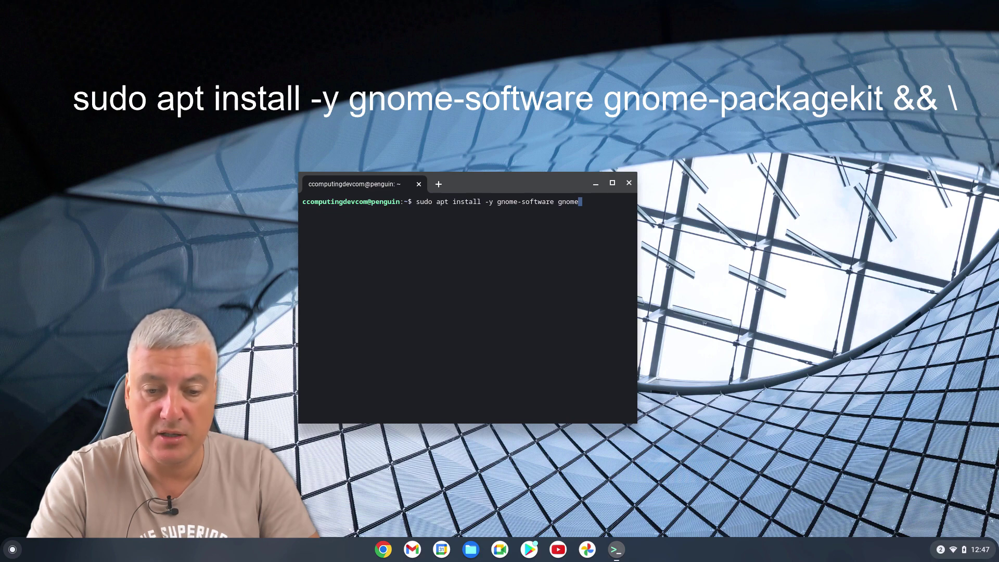
text(-pa)
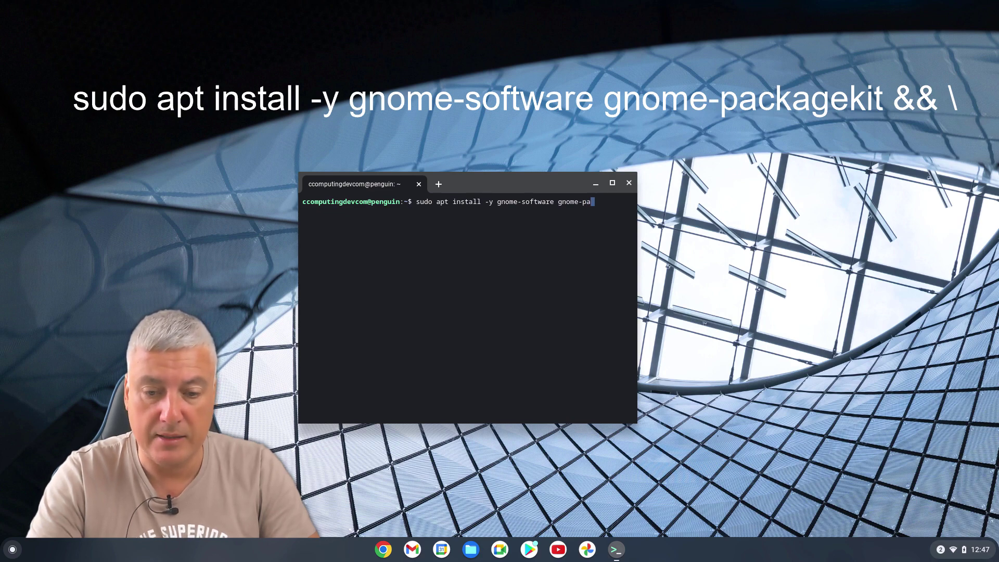
text(ckagekit)
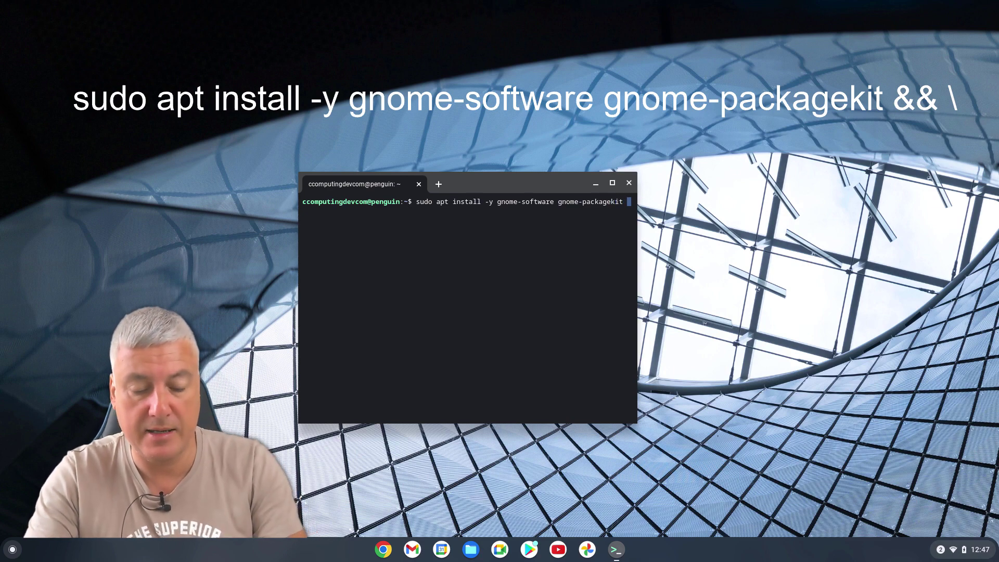
text( &&)
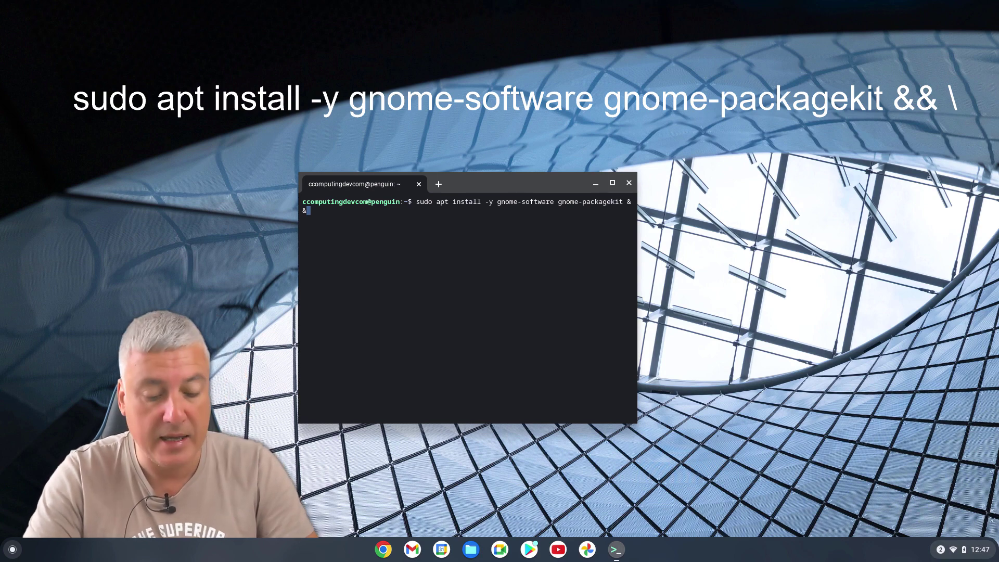
text(\)
key(Return)
text(sudo apt update)
key(Return)
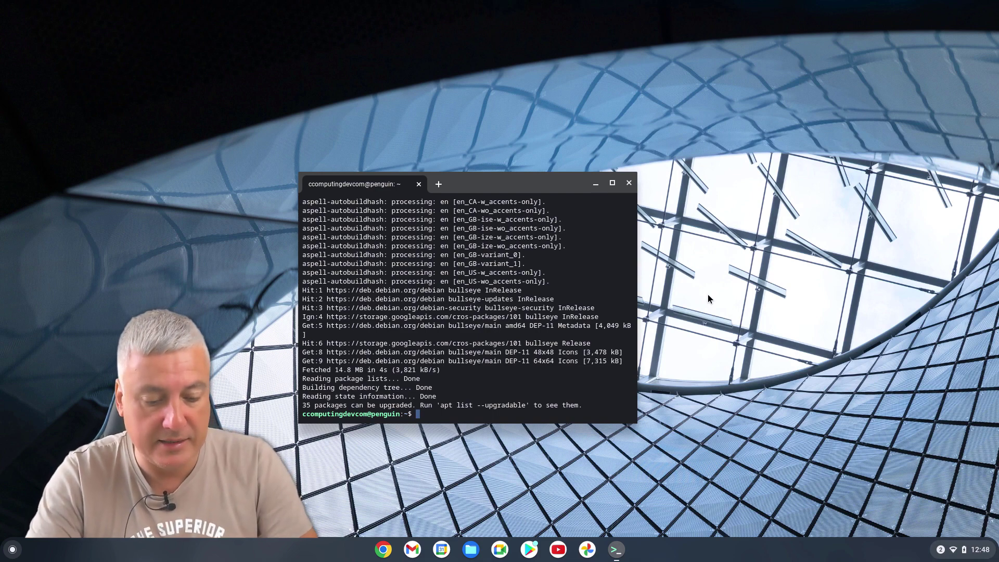
Step: Once apt finishes, end the Linux session with the 'exit' command to close Terminal
text(exit)
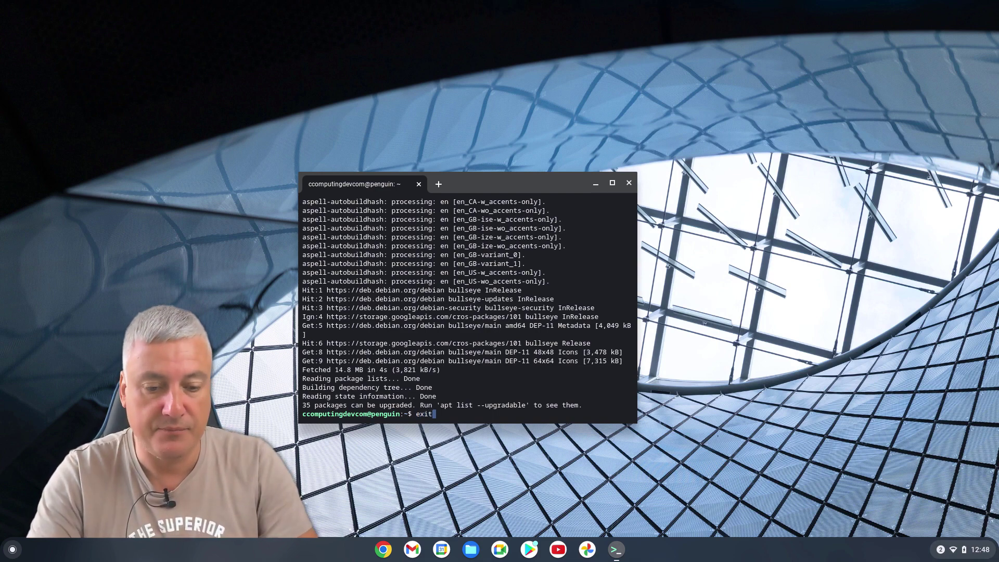
key(Return)
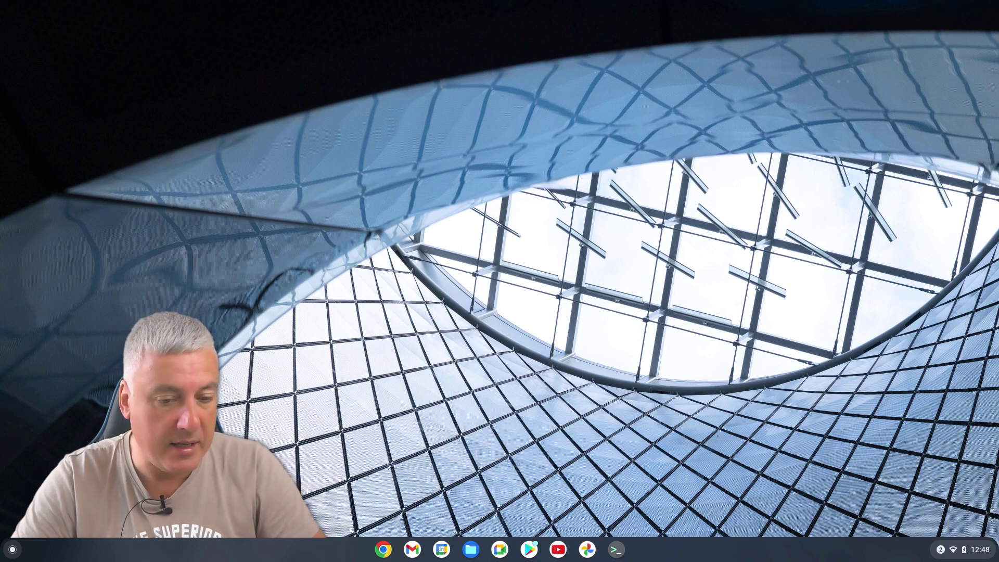
Step: Launch Software from the Linux apps folder on the second page of the full launcher grid
click(13, 549)
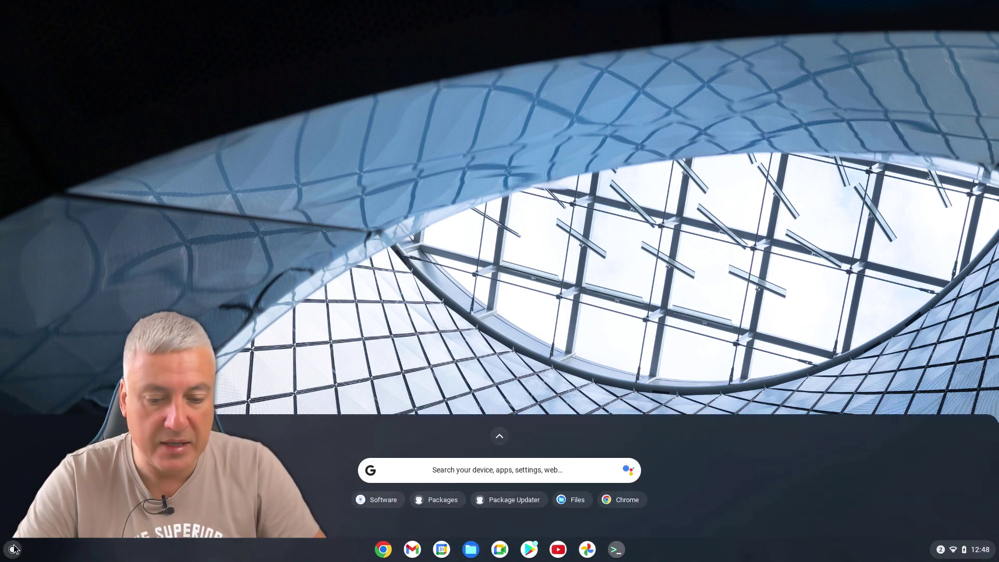
click(501, 436)
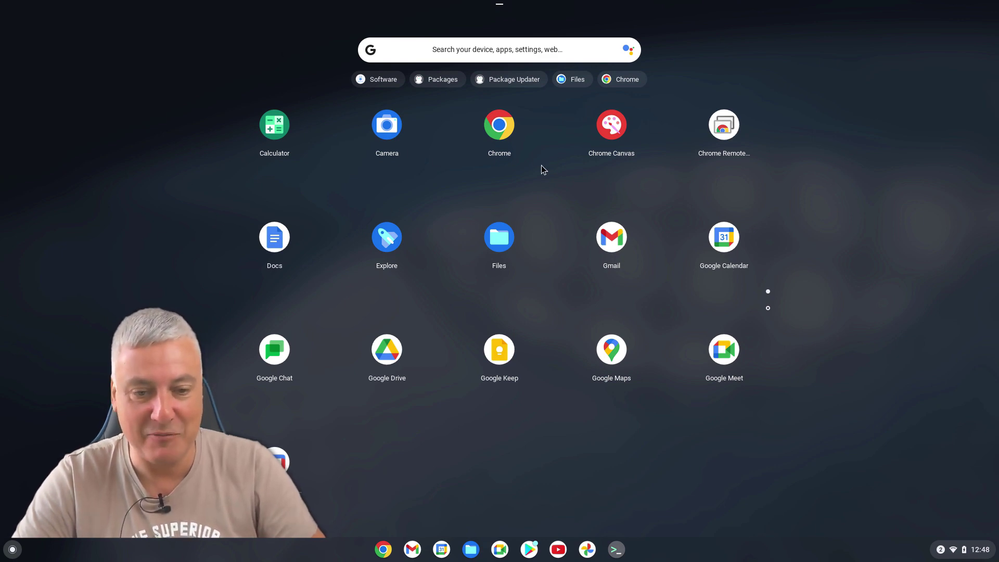
scroll(542, 166, down, 3)
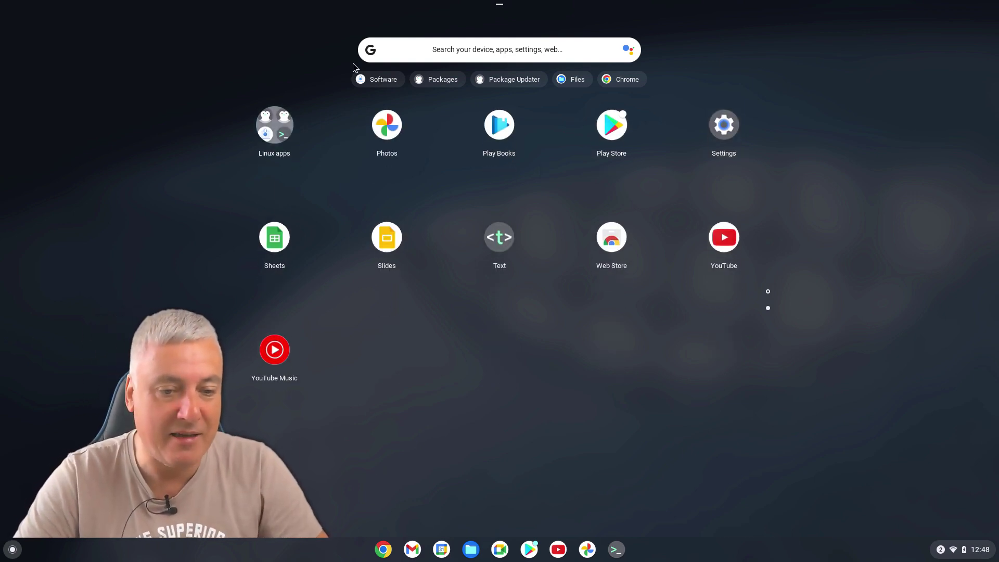
click(266, 141)
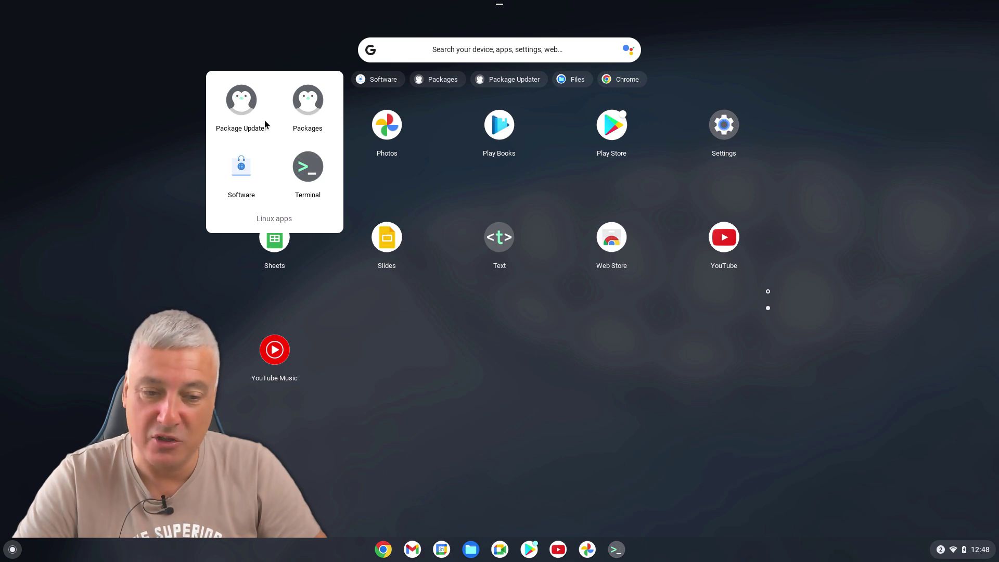
click(241, 168)
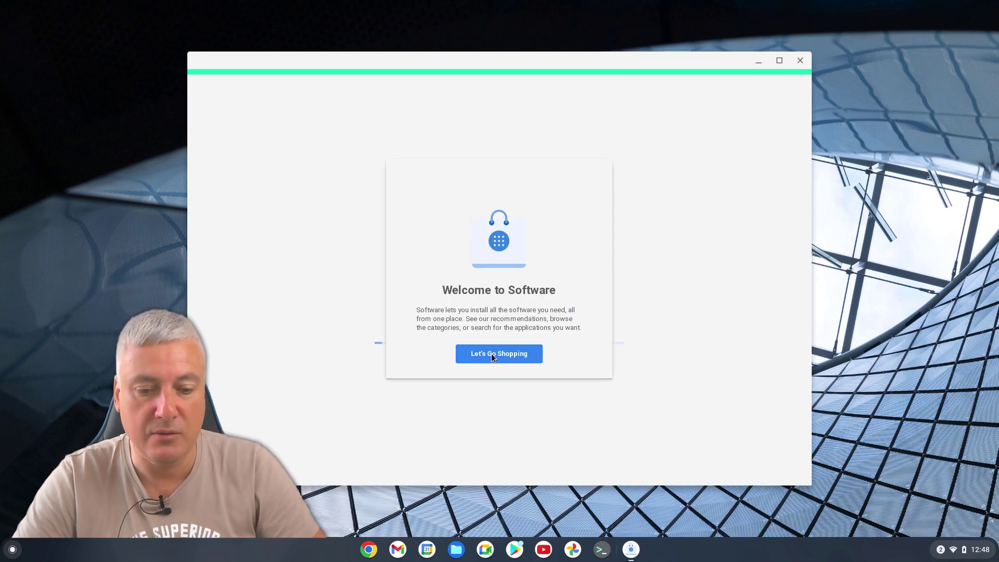
Step: Dismiss the 'Let's Go Shopping' welcome screen and view the Updates page showing OS Updates
click(492, 354)
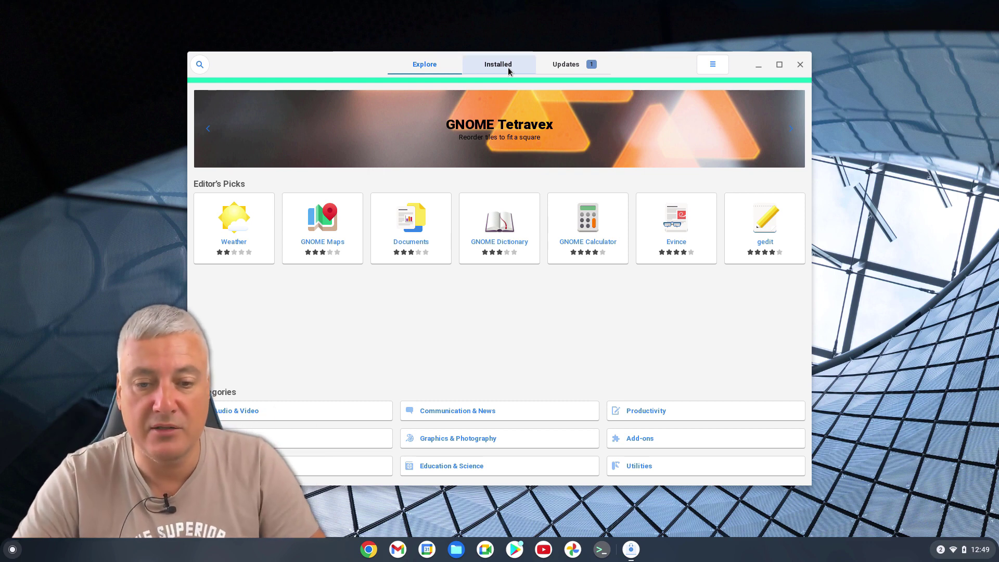
click(569, 68)
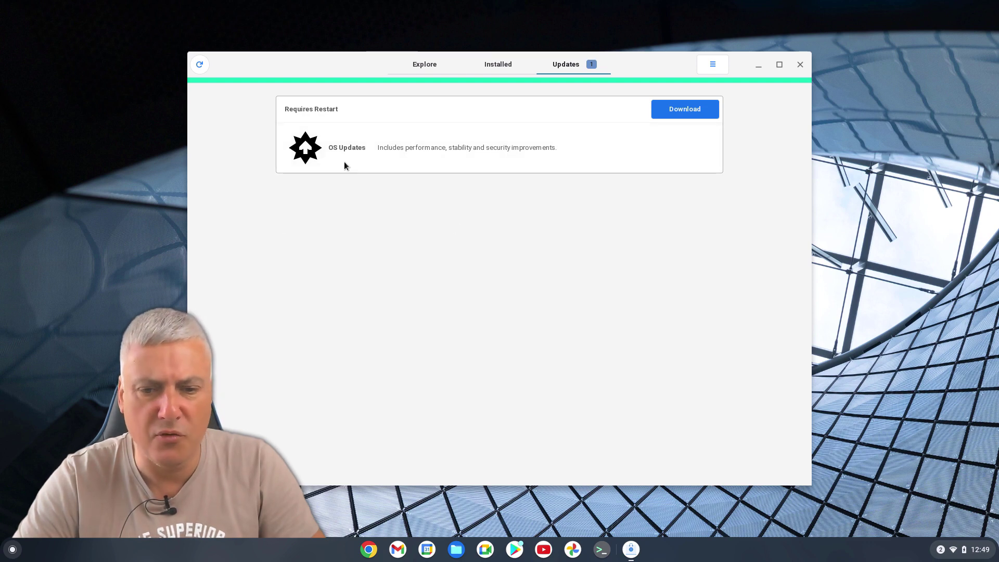
Step: Look over the Installed list (Packages, Package Updater, Software), then return to Explore
click(511, 61)
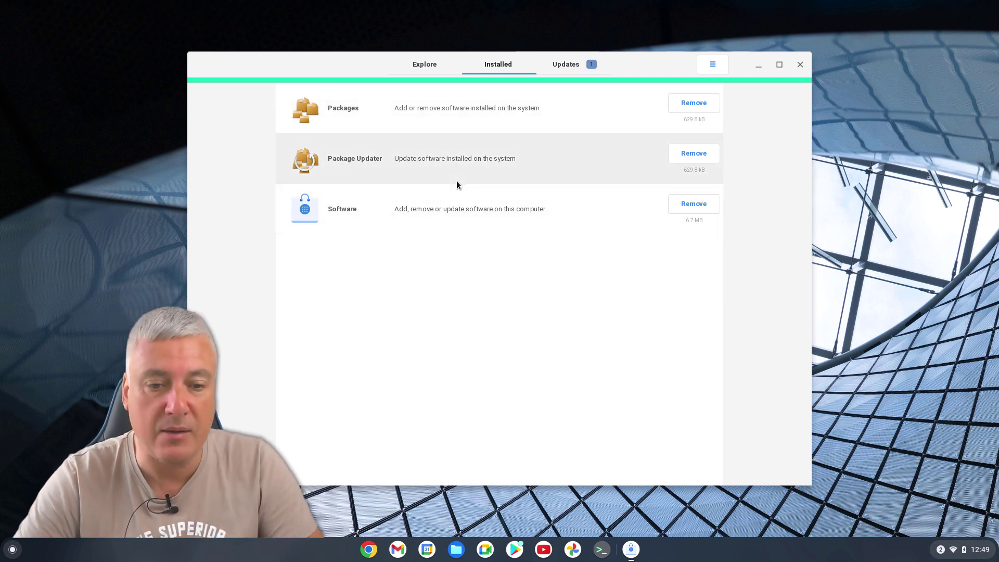
click(423, 67)
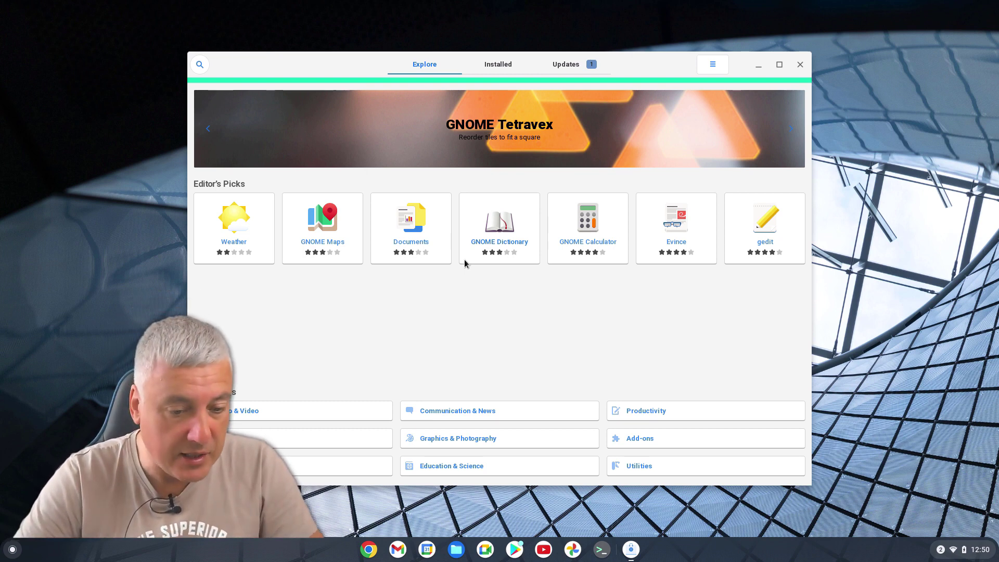
Step: Scroll through the Audio & Video category apps, then go back to the overview
click(273, 417)
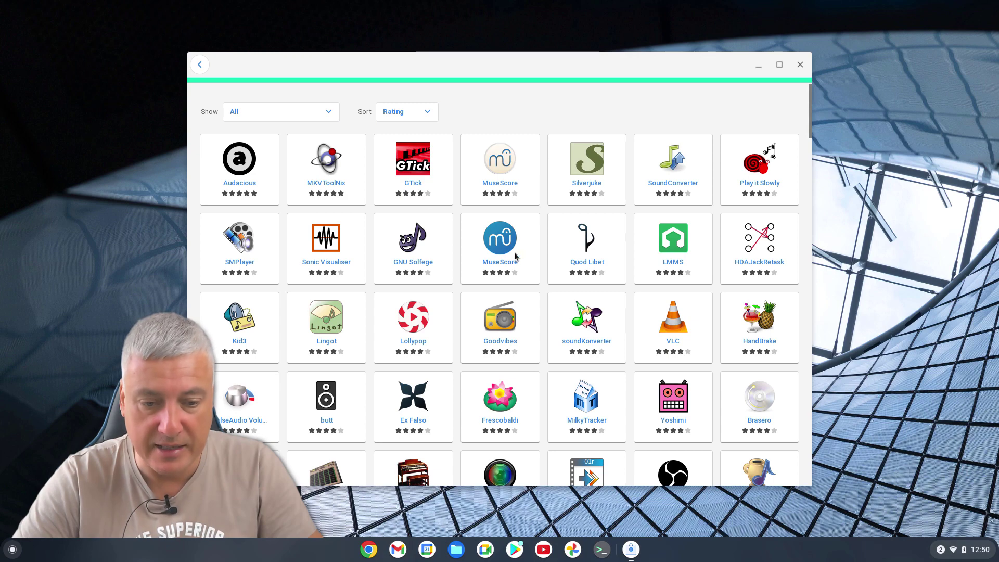
scroll(501, 261, down, 3)
scroll(501, 261, down, 20)
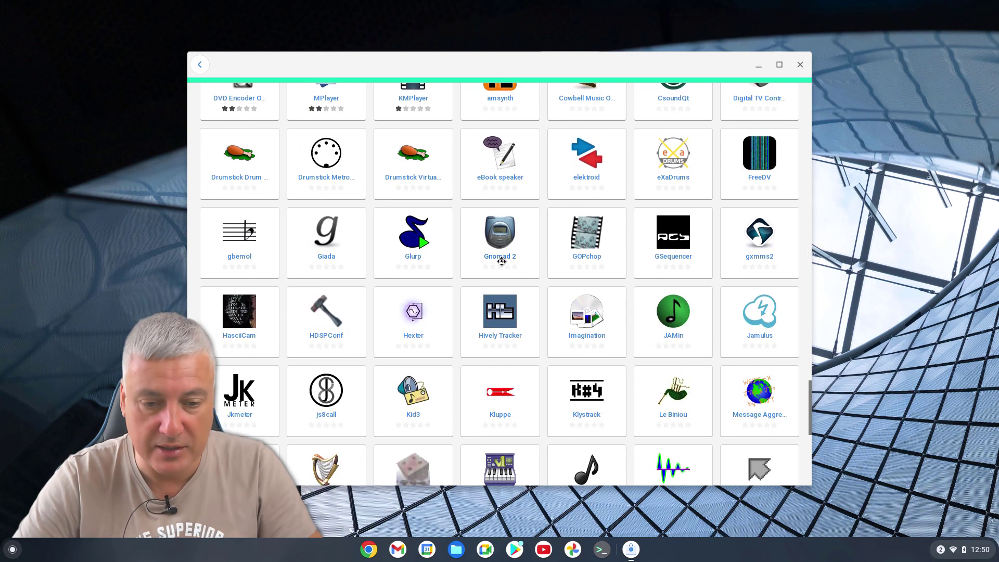
scroll(501, 261, up, 20)
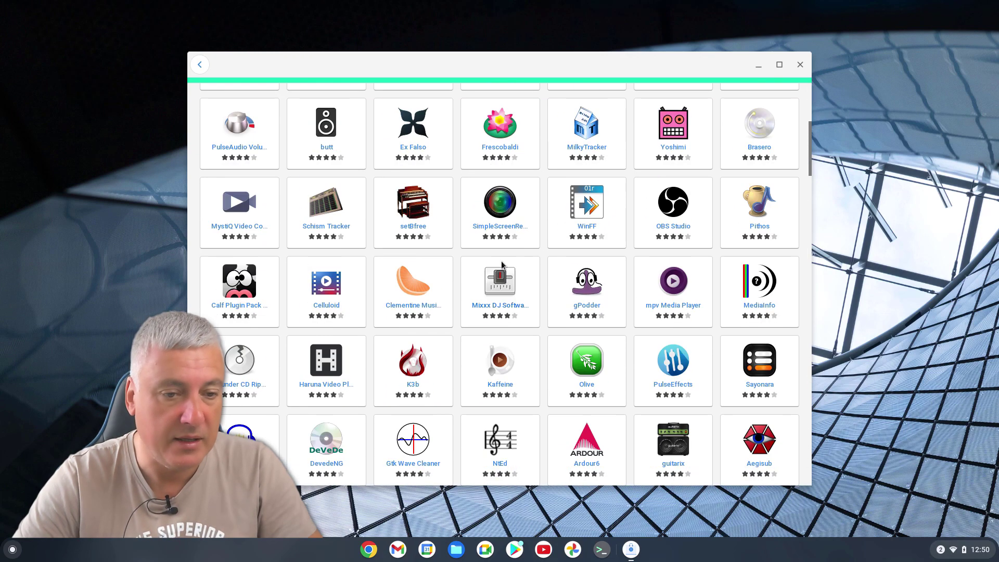
click(198, 67)
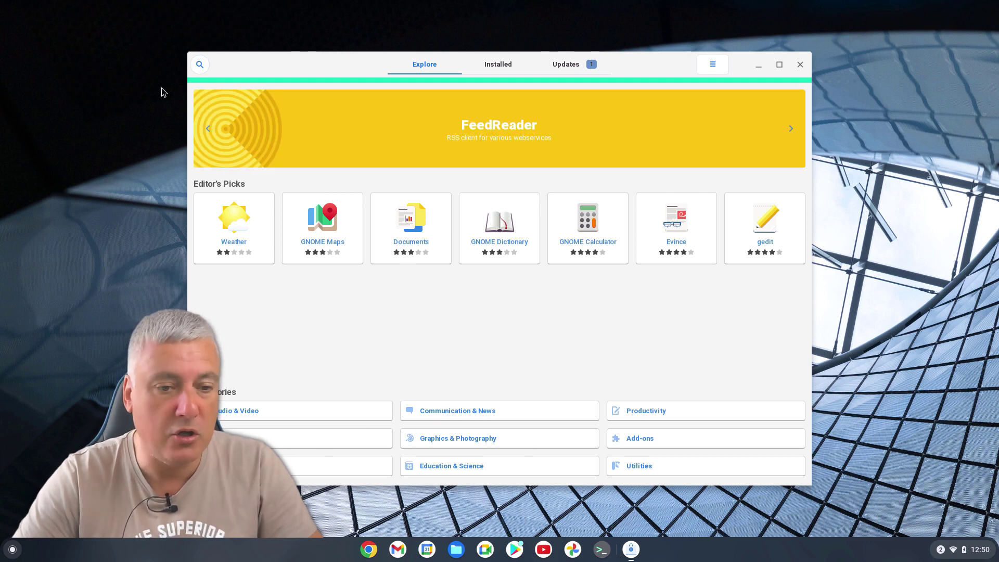
Step: Reopen Audio & Video and bring up the Audacious audio player's details page
click(199, 65)
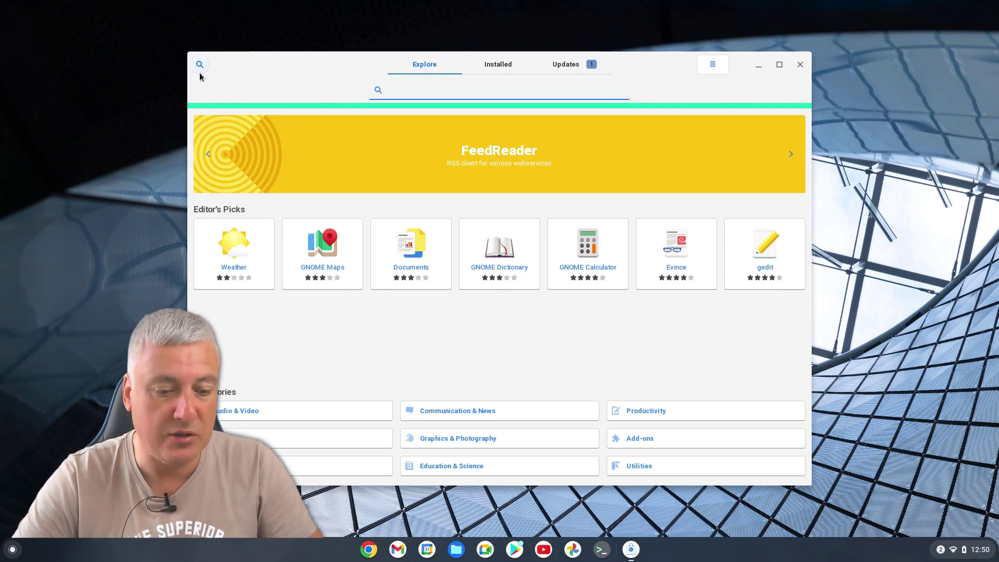
click(270, 414)
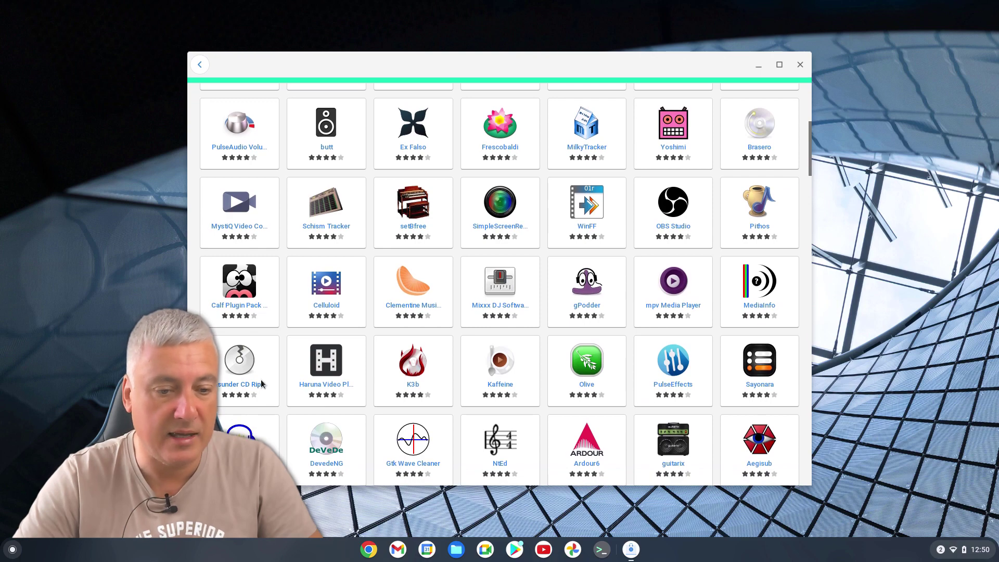
scroll(256, 189, up, 5)
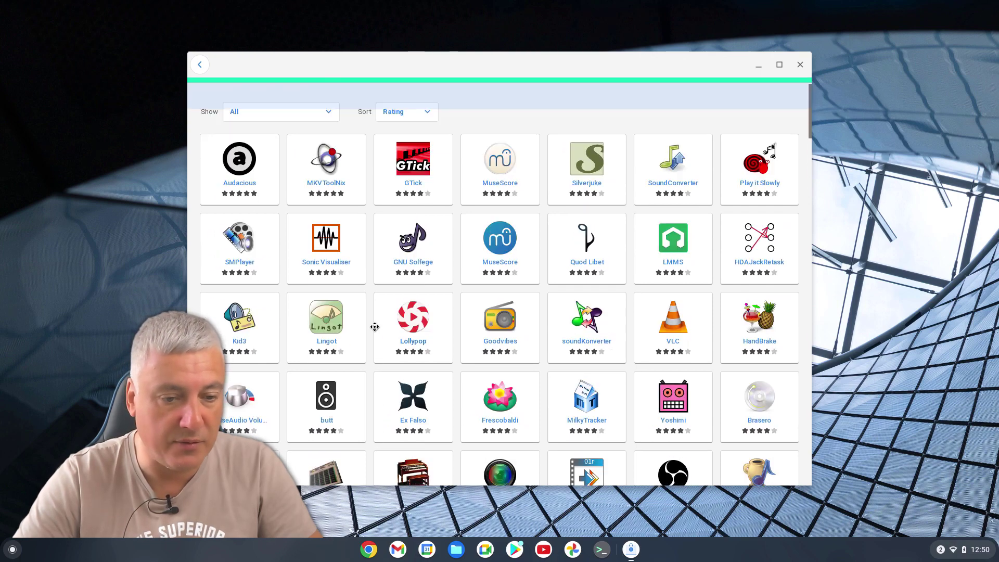
click(251, 169)
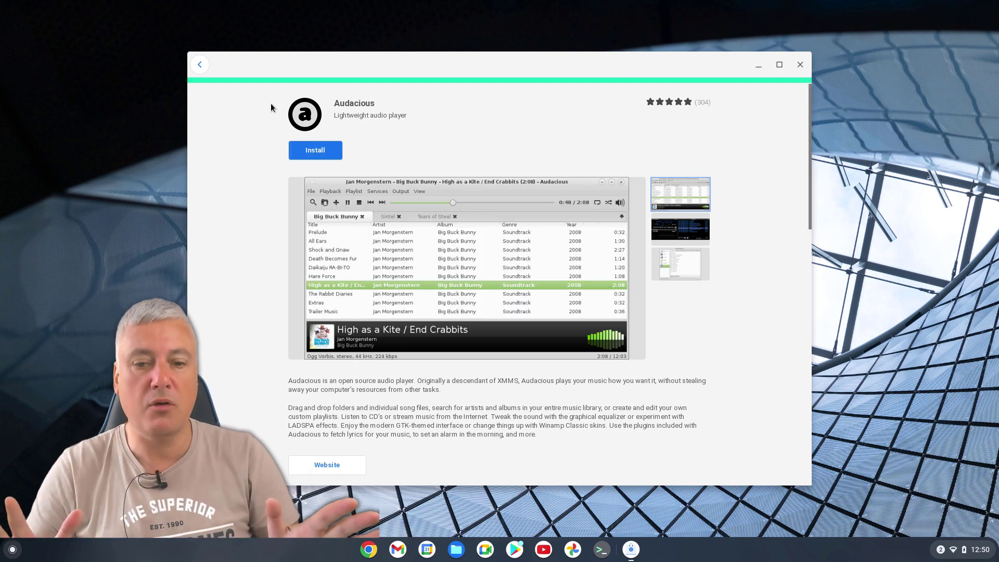
Step: Return to the Audio & Video list and close the GNOME Software window
click(204, 62)
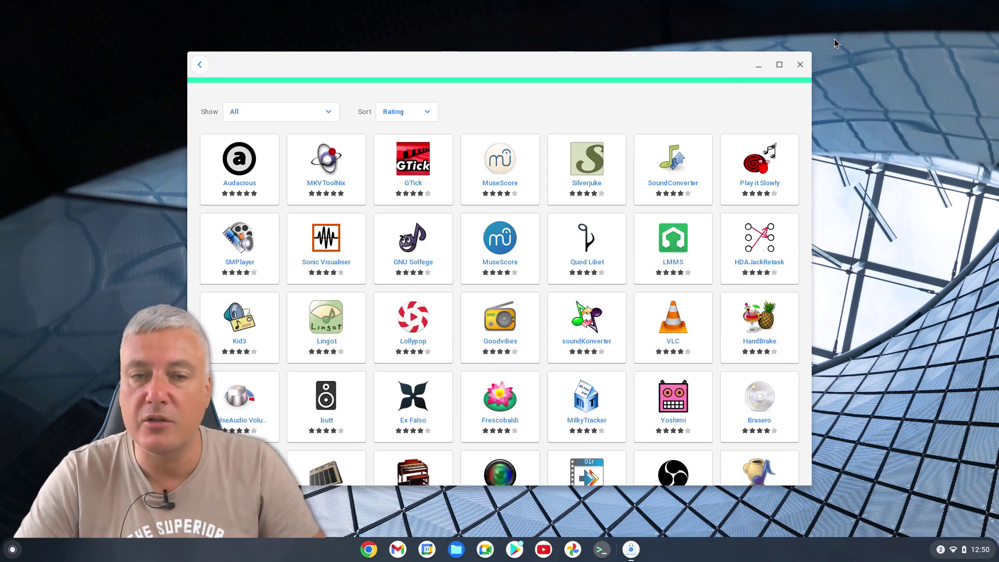
click(799, 65)
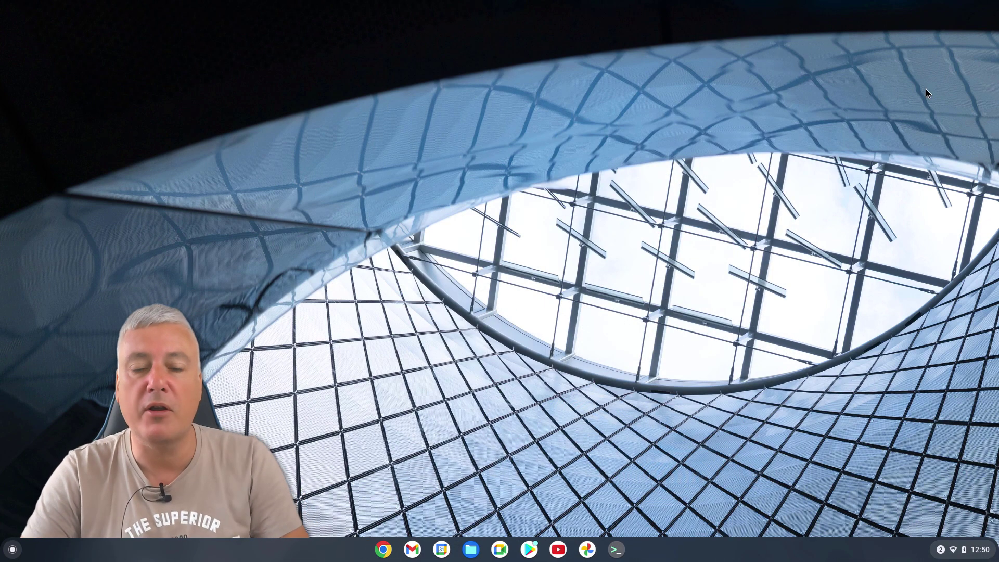